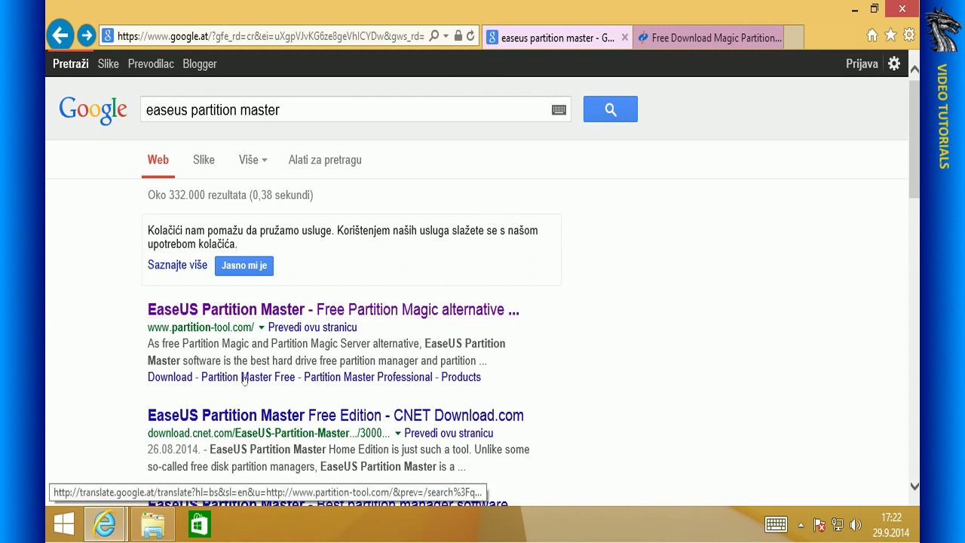
Inspect the Local Disk (C:) drive under This PC in File Explorer and close the window.
left_click(152, 524)
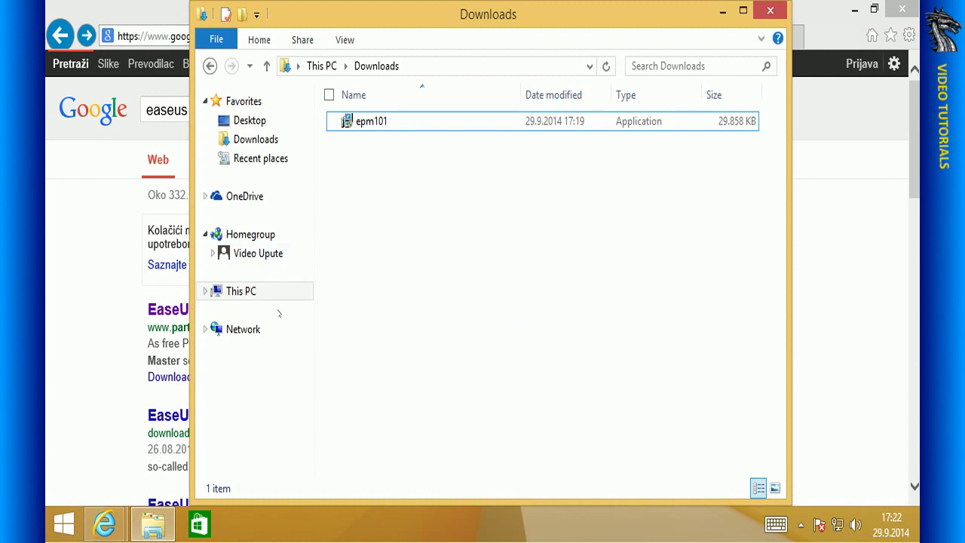
left_click(249, 291)
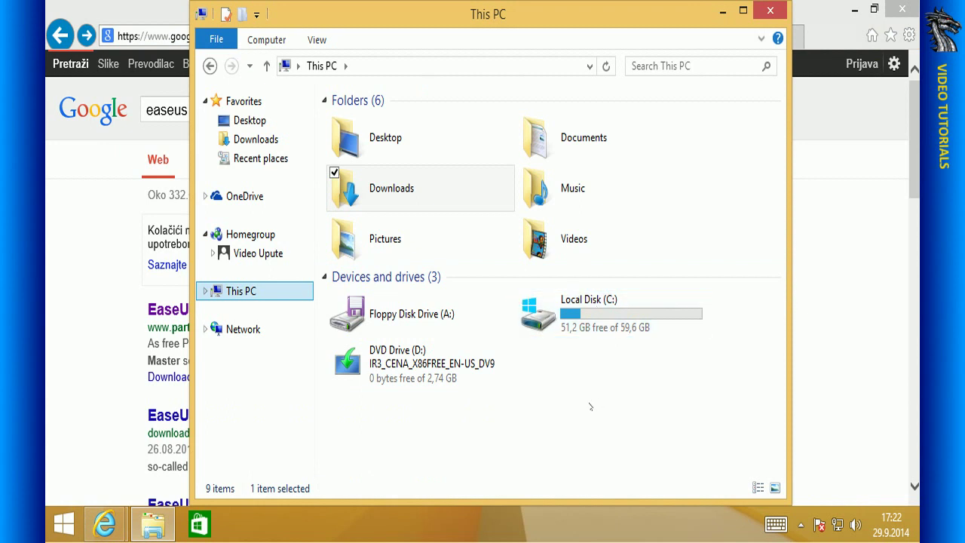
left_click(610, 303)
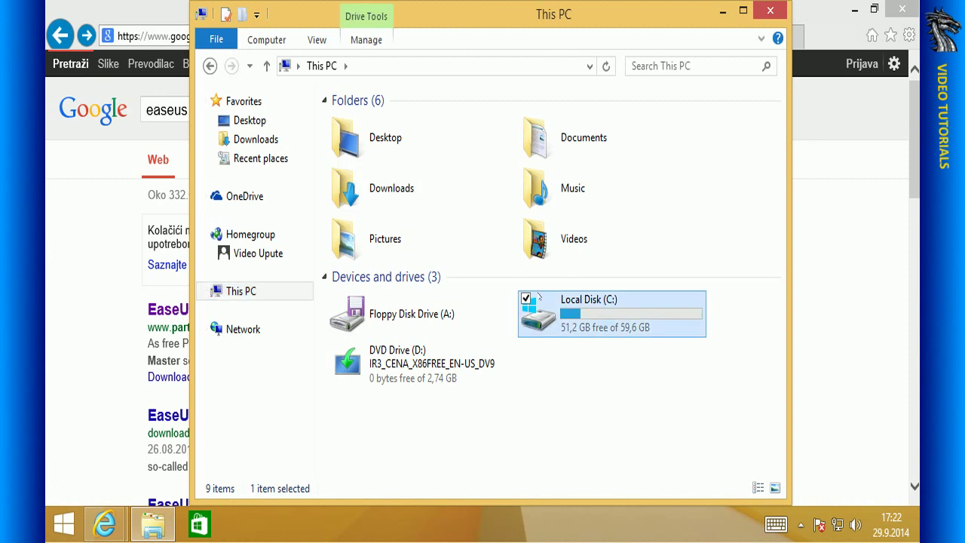
left_click(527, 298)
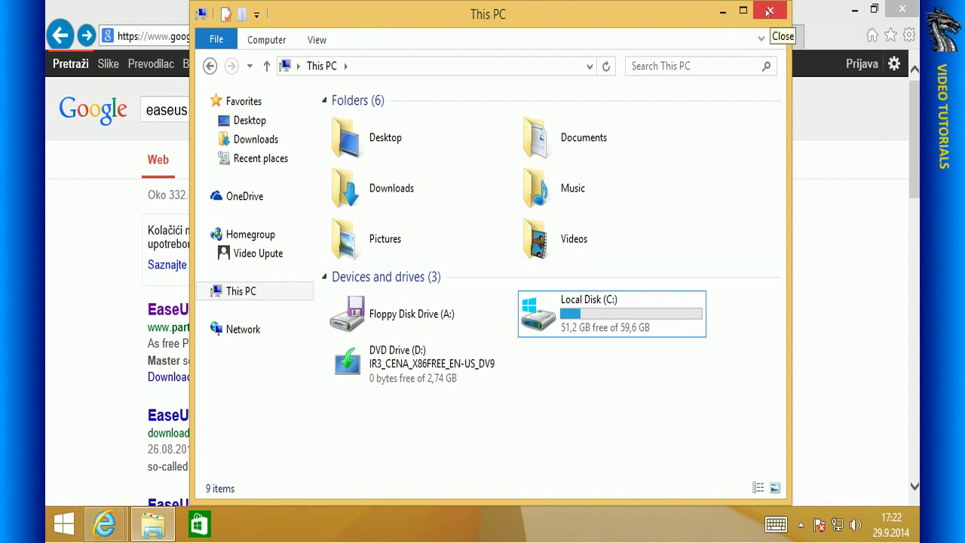
left_click(770, 12)
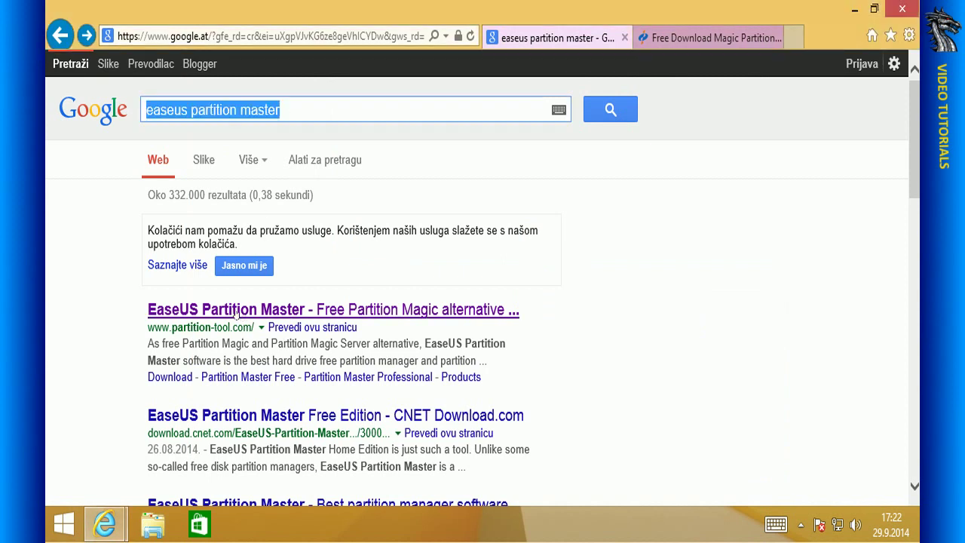
View the EaseUS Partition Master Download Center page and close all browser tabs.
left_click(697, 38)
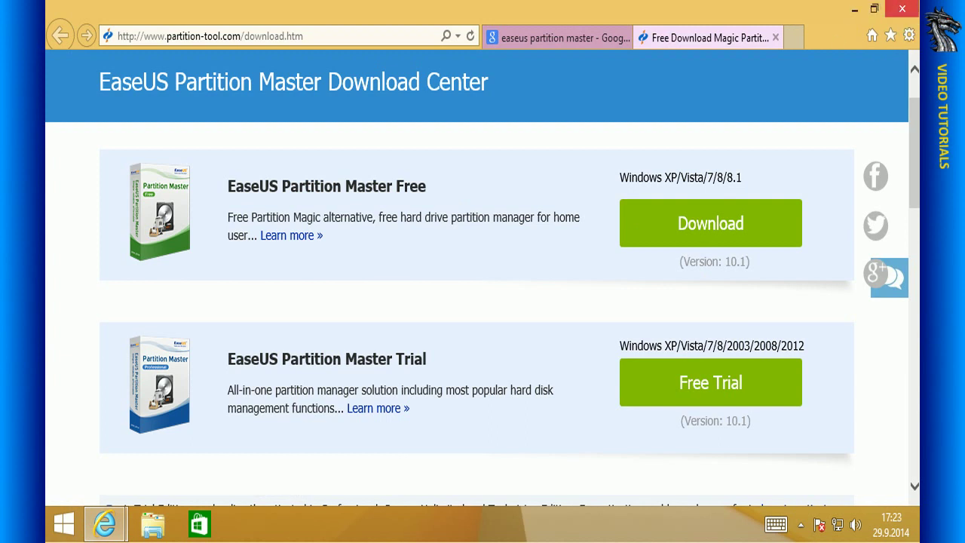
left_click(907, 8)
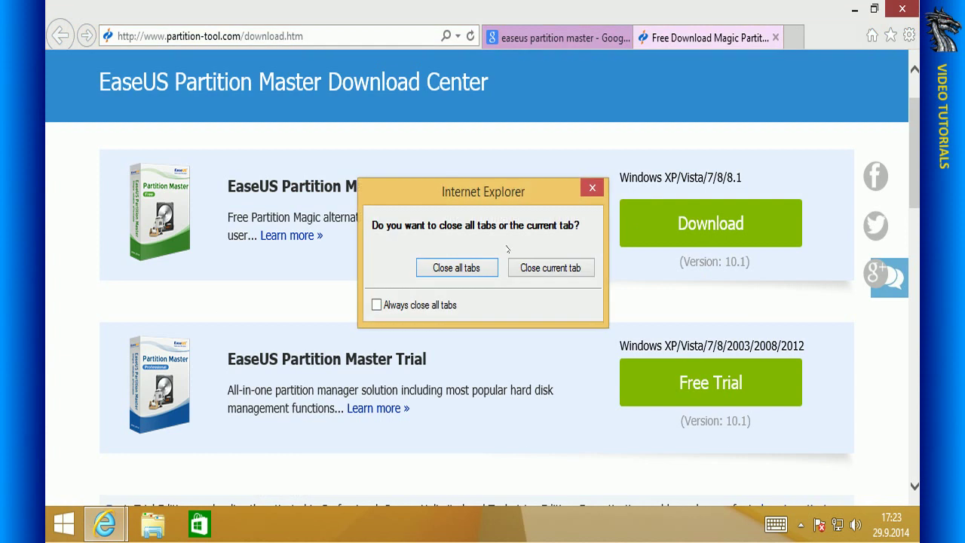
left_click(456, 268)
Run the epm101 installer from the Downloads folder and allow it to make changes to the computer.
left_click(153, 523)
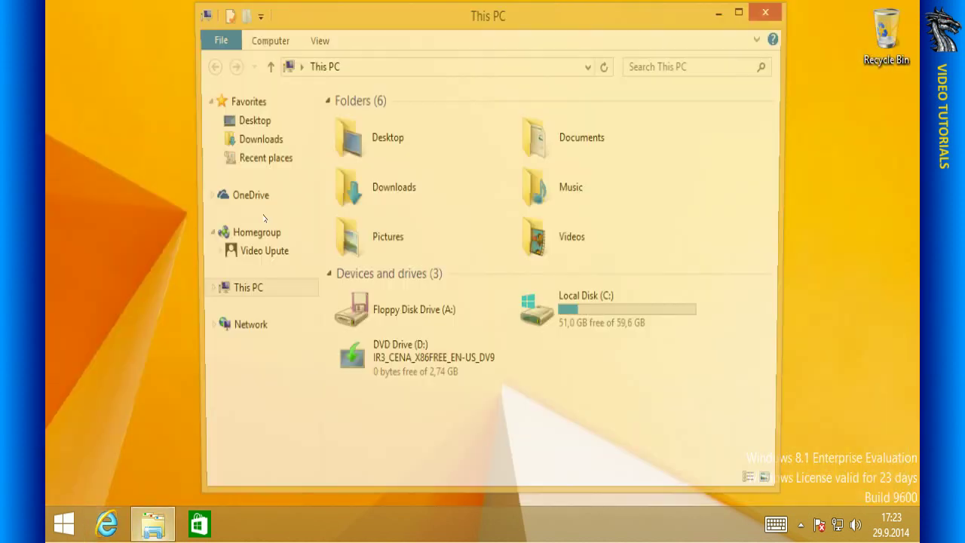
left_click(408, 206)
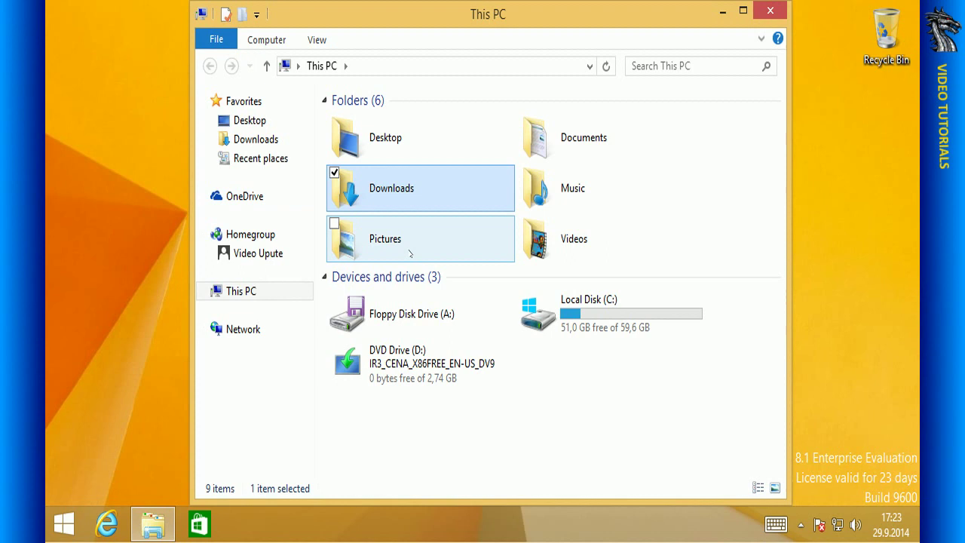
double_click(409, 203)
double_click(373, 121)
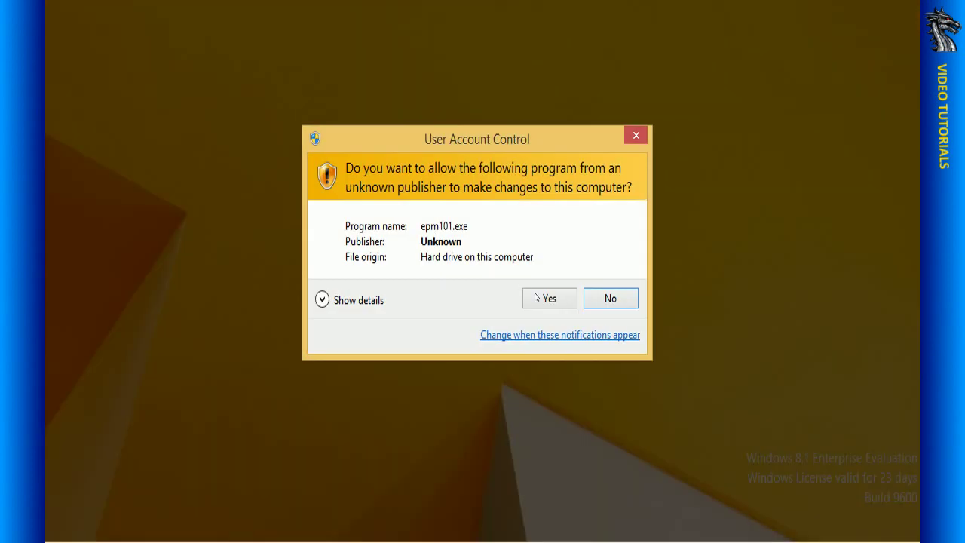
left_click(538, 298)
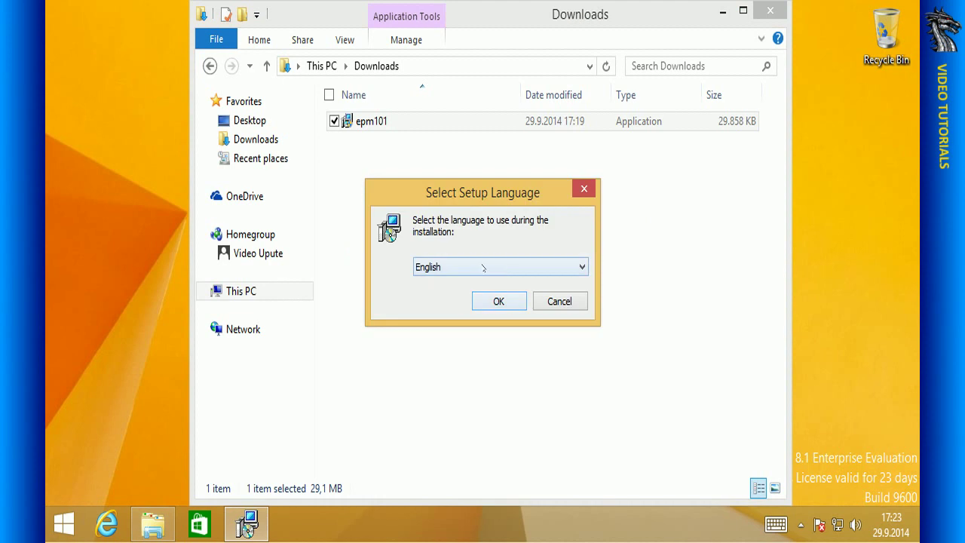
Set the setup language to Deutsch and start the installation wizard.
left_click(572, 268)
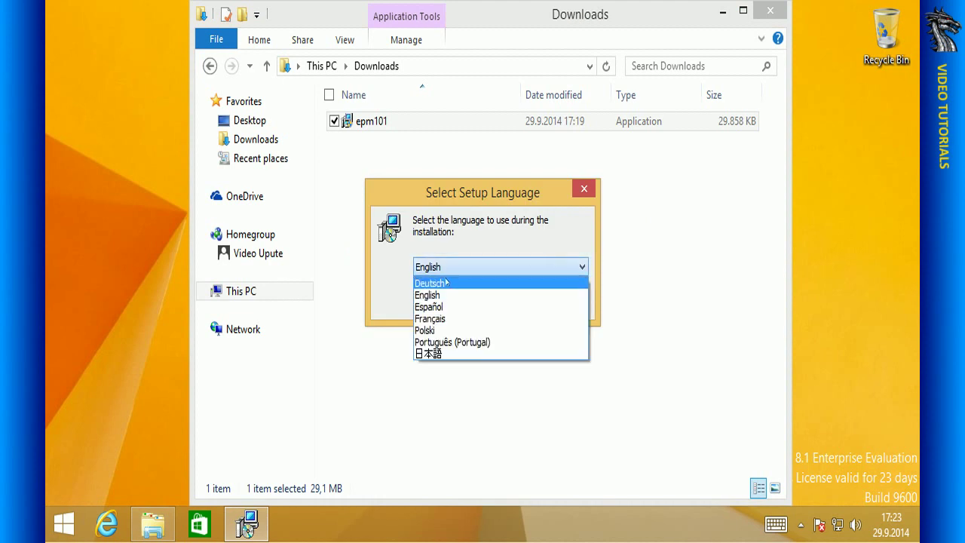
left_click(447, 283)
left_click(510, 305)
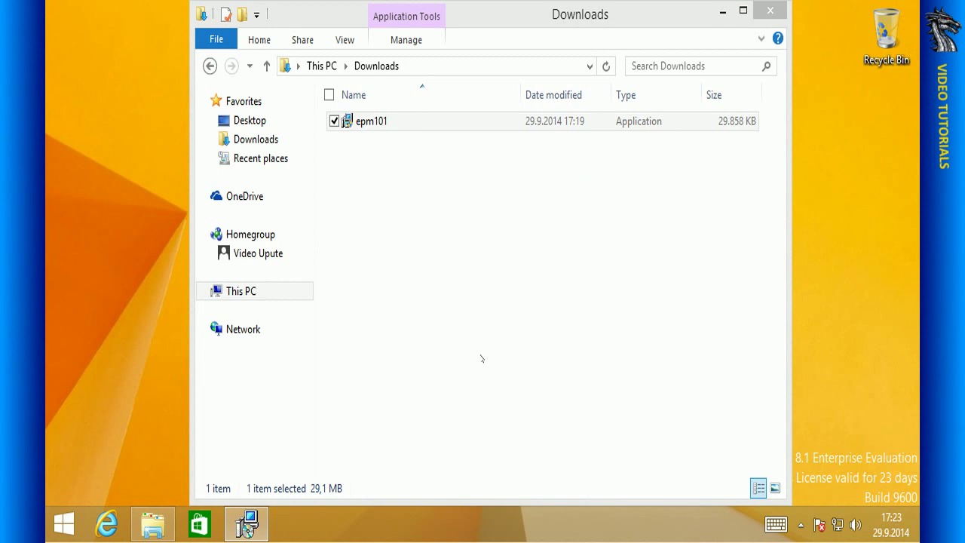
Close the Downloads window and accept the EaseUS Partition Master Free Edition licence for private use.
left_click(770, 10)
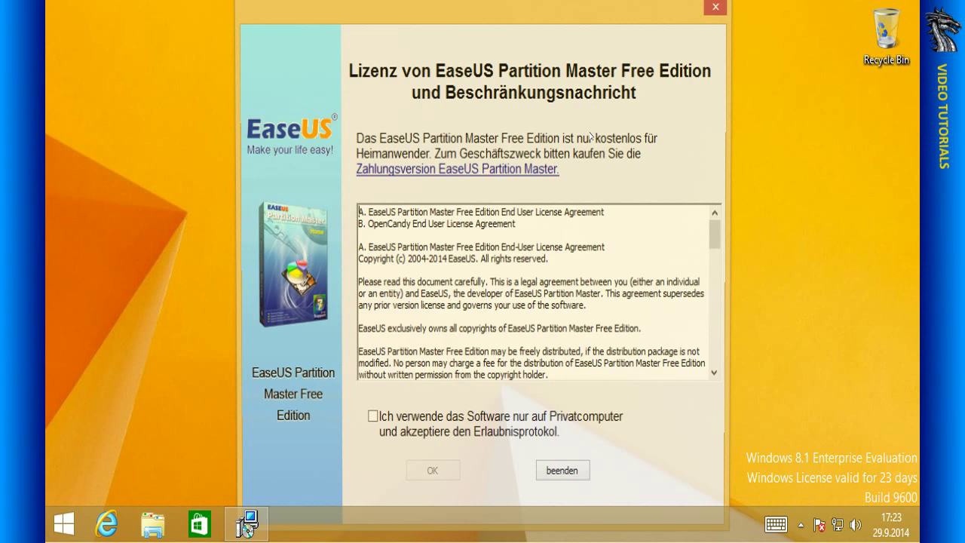
left_click(370, 419)
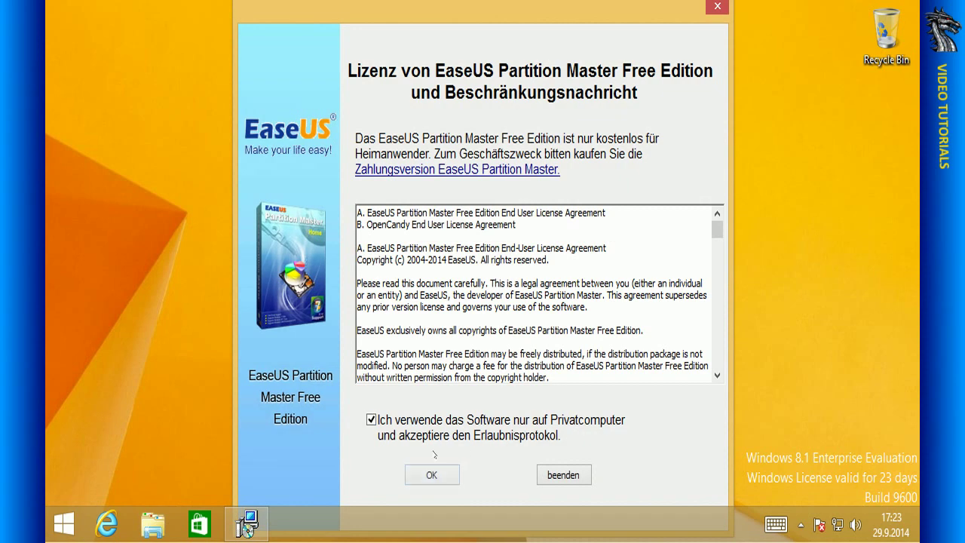
left_click(432, 475)
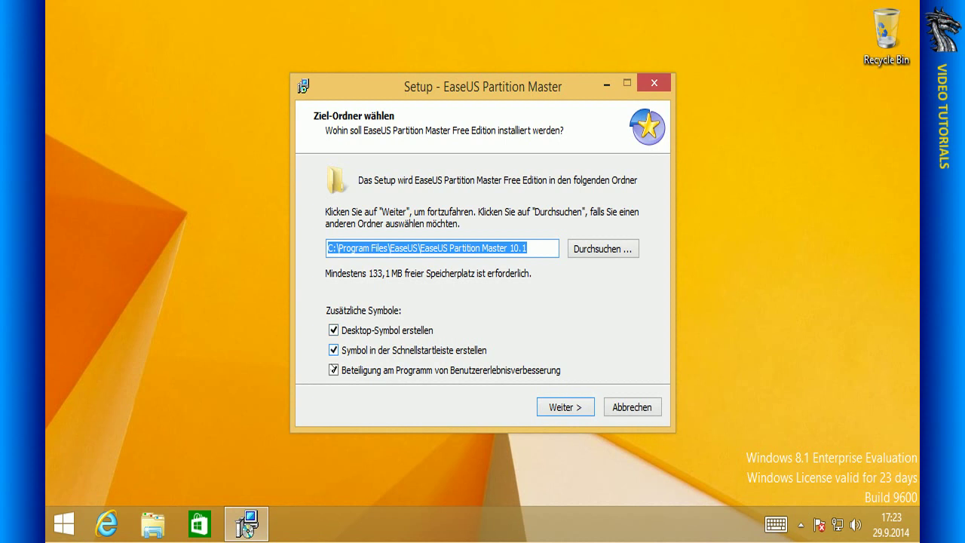
Keep the default installation folder and additional icons, and opt out of installing EaseUS Todo Backup Free.
left_click(559, 412)
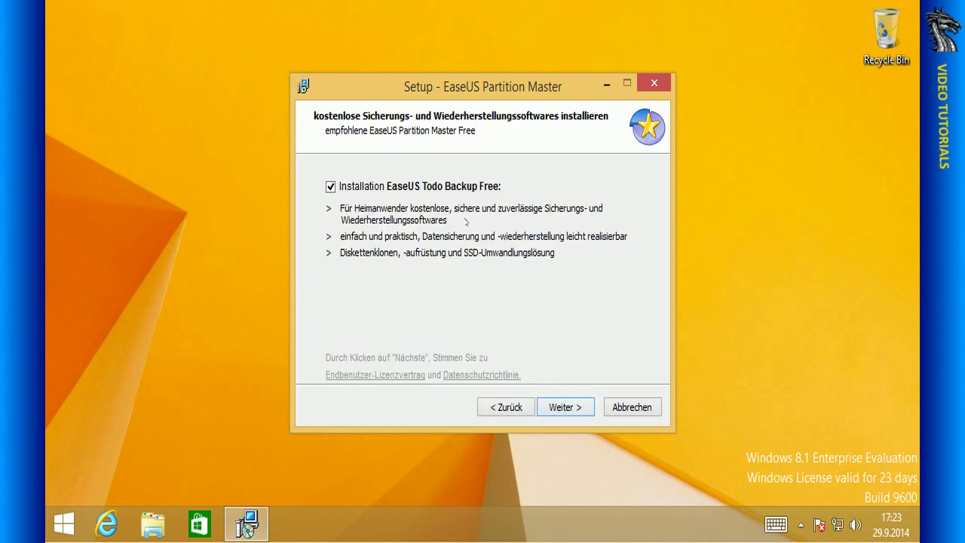
left_click(332, 188)
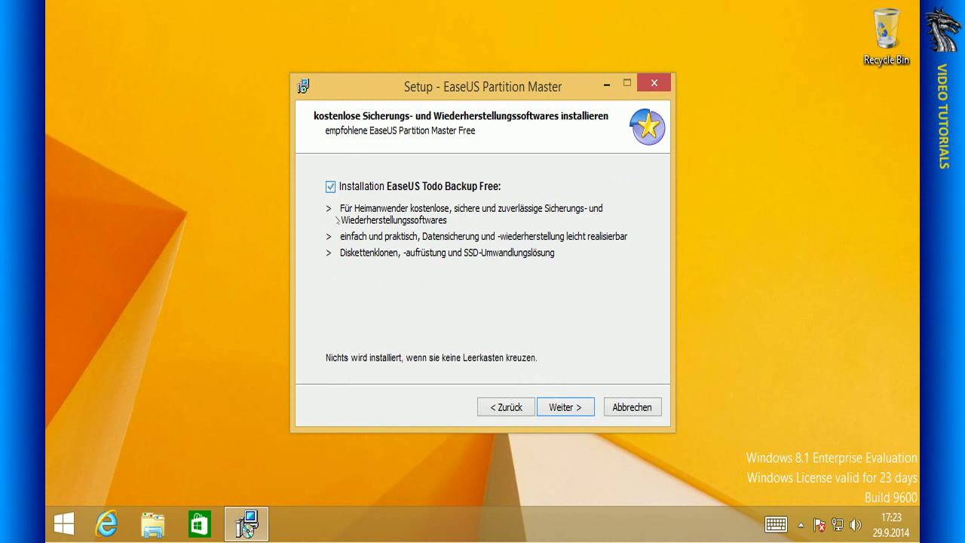
left_click(559, 407)
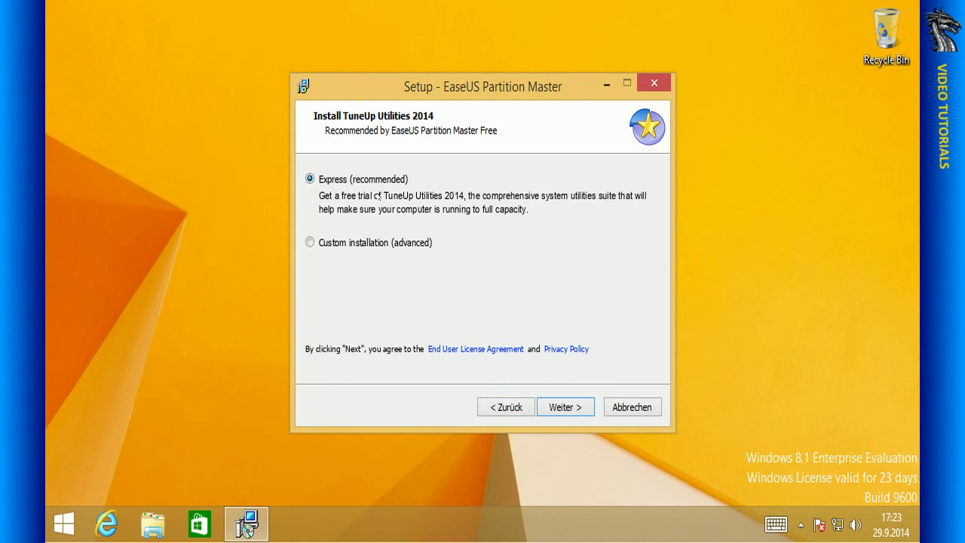
Choose the custom installation for the TuneUp Utilities 2014 offer and exclude TuneUp Utilities 2014.
left_click(356, 244)
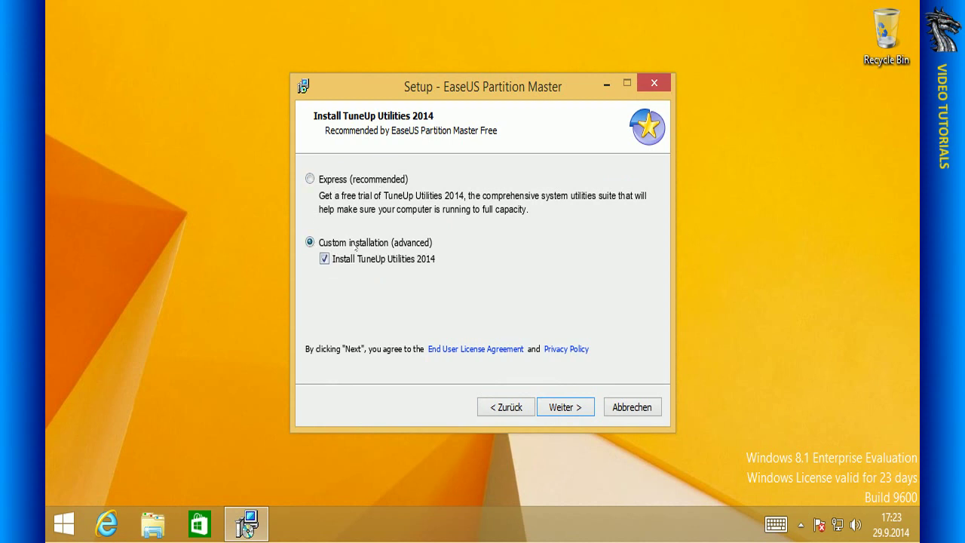
left_click(324, 259)
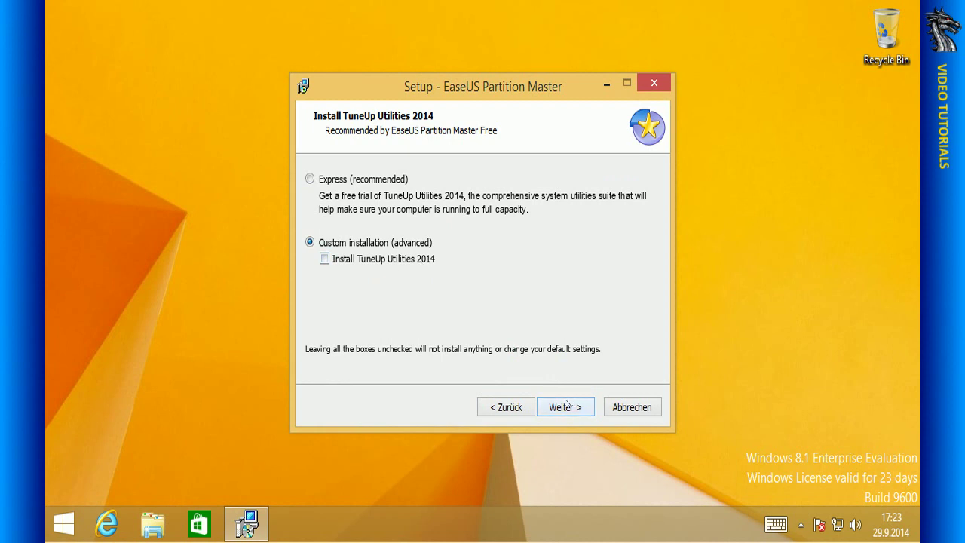
left_click(566, 408)
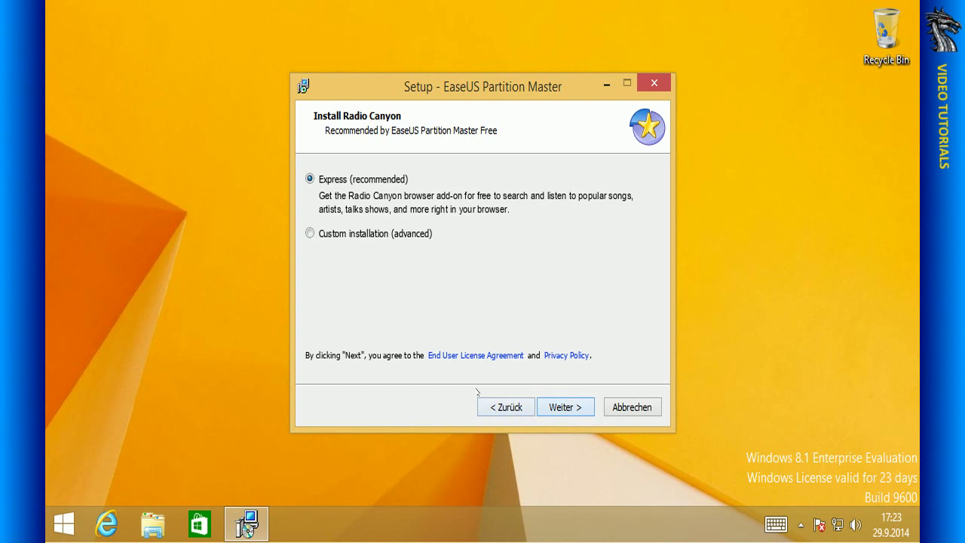
Choose the custom installation for the Radio Canyon offer and exclude Radio Canyon.
left_click(309, 234)
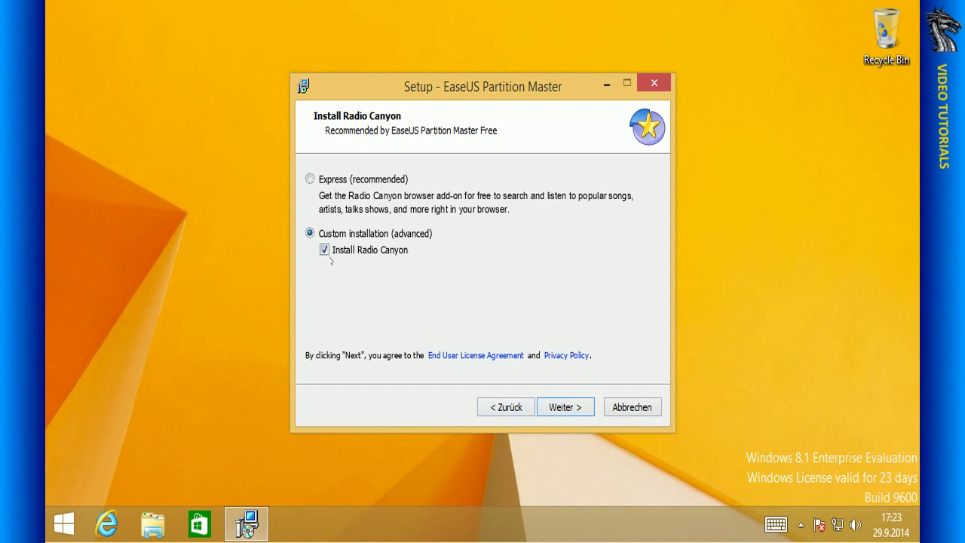
left_click(324, 249)
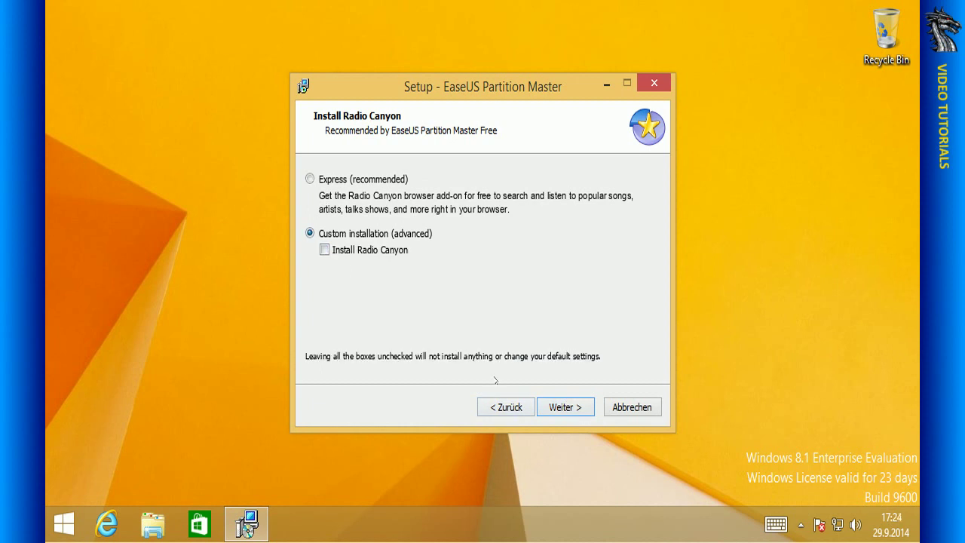
left_click(566, 408)
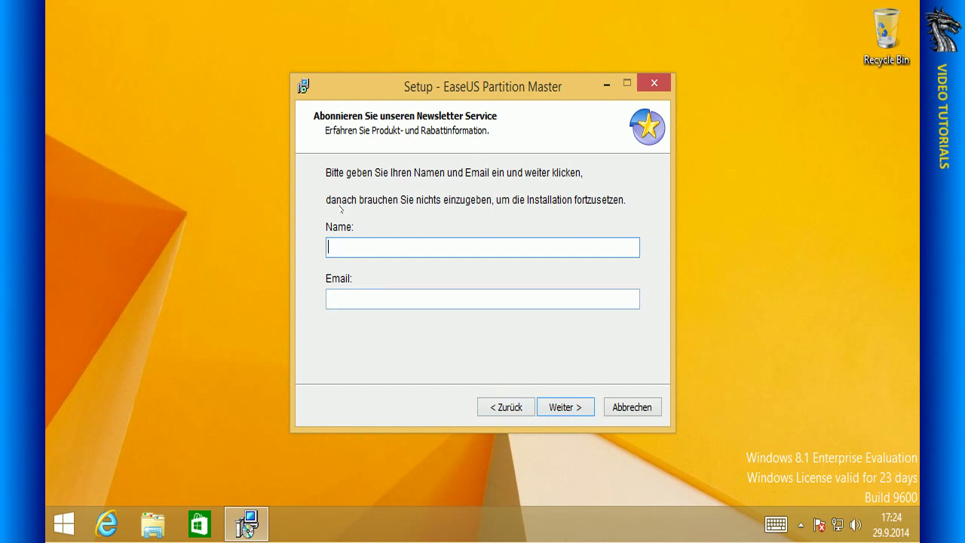
Skip the newsletter sign-up without entering details and finish the setup with EaseUS Partition Master set to start.
left_click(573, 411)
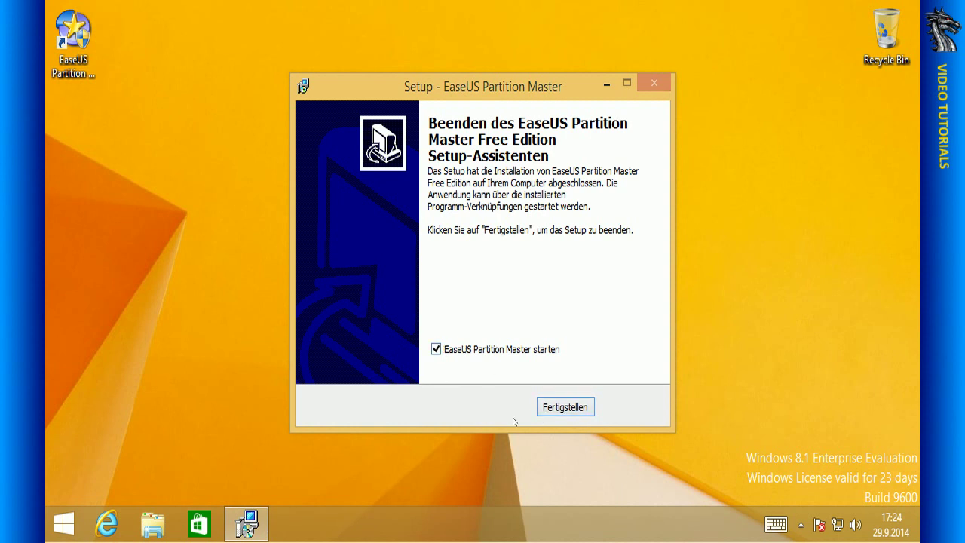
left_click(565, 407)
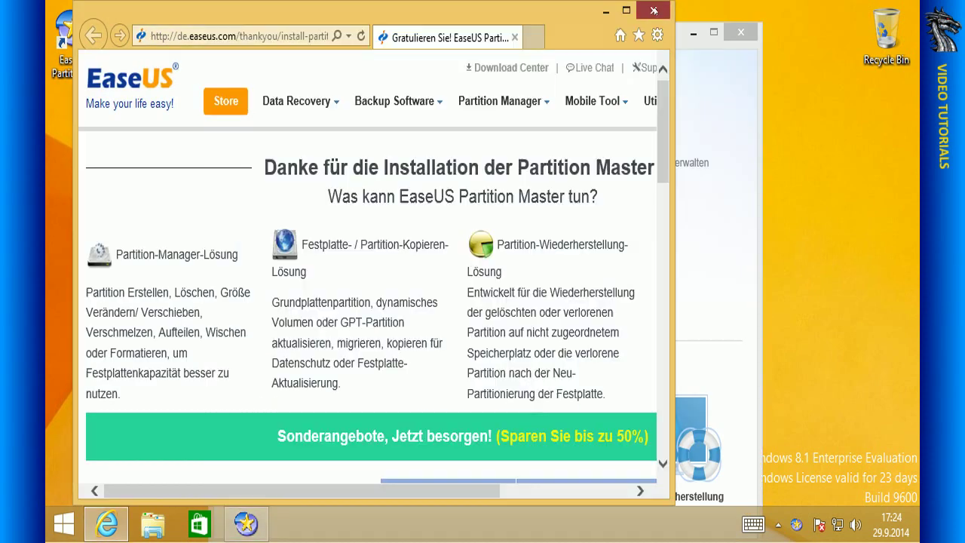
Close the thank-you web page and open the partition management view through Zur Startseite.
left_click(654, 11)
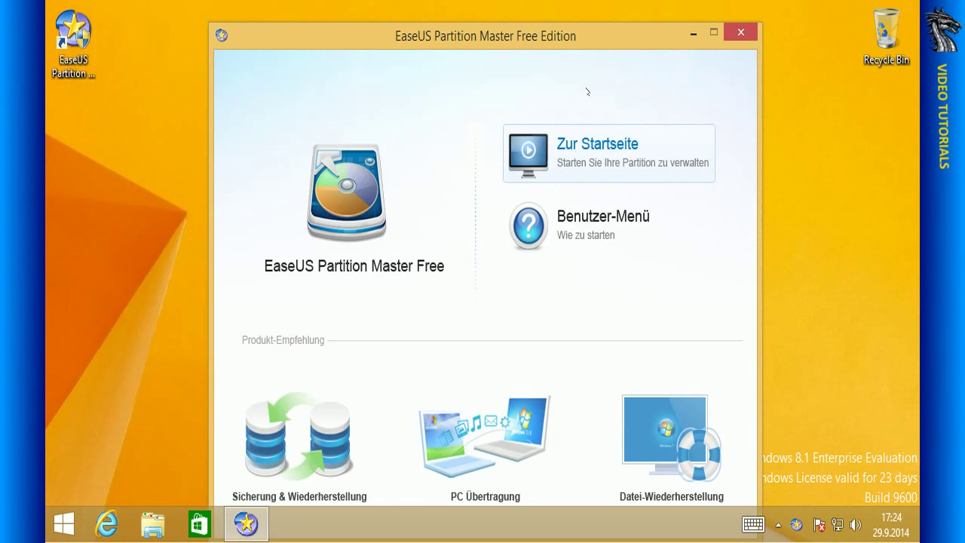
left_click_drag(537, 38, 511, 24)
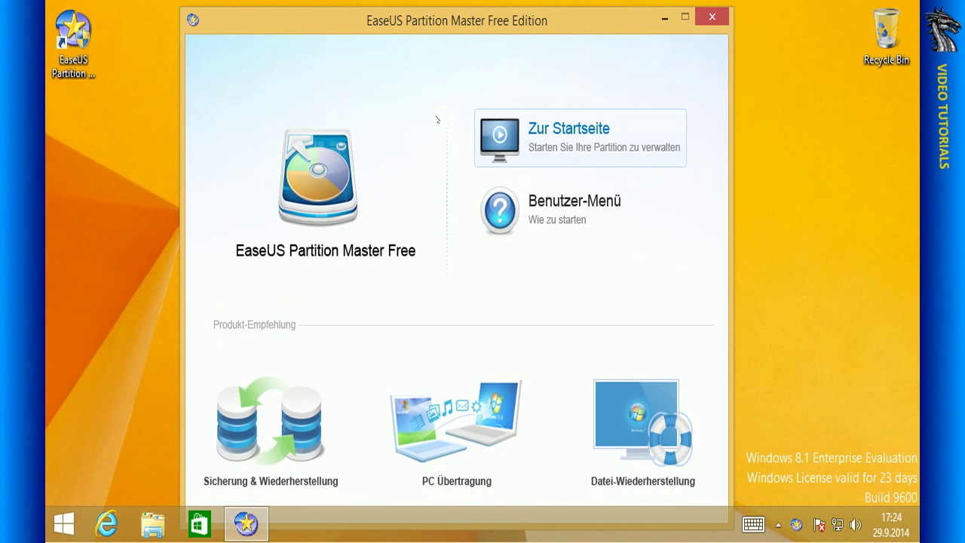
left_click(583, 133)
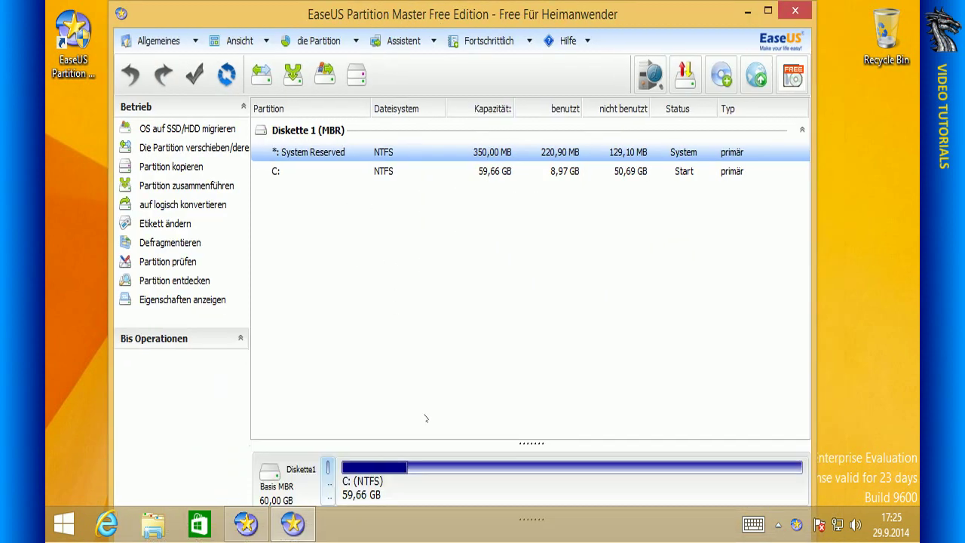
Select the C: partition and examine its bar on the Diskette 1 map with the window maximized, then restore the window size.
left_click(461, 476)
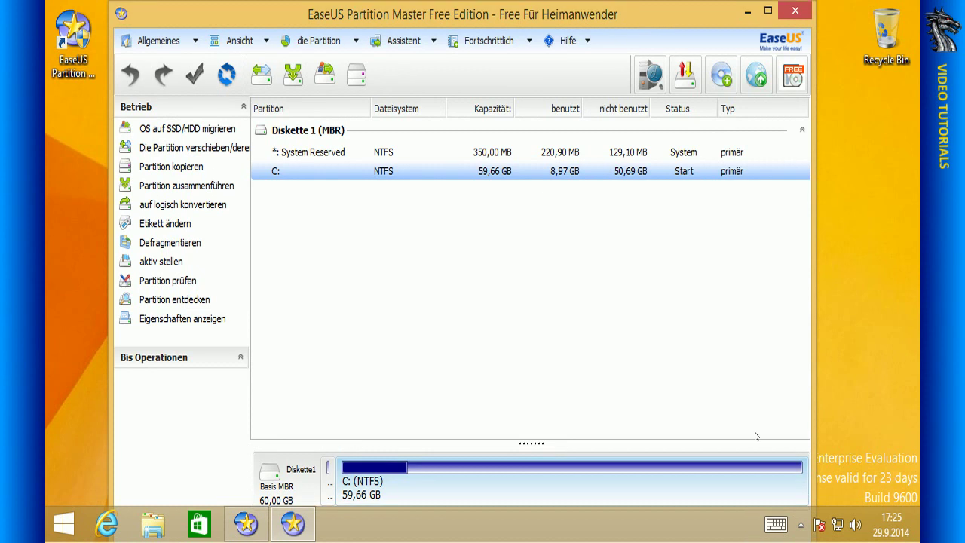
left_click(768, 10)
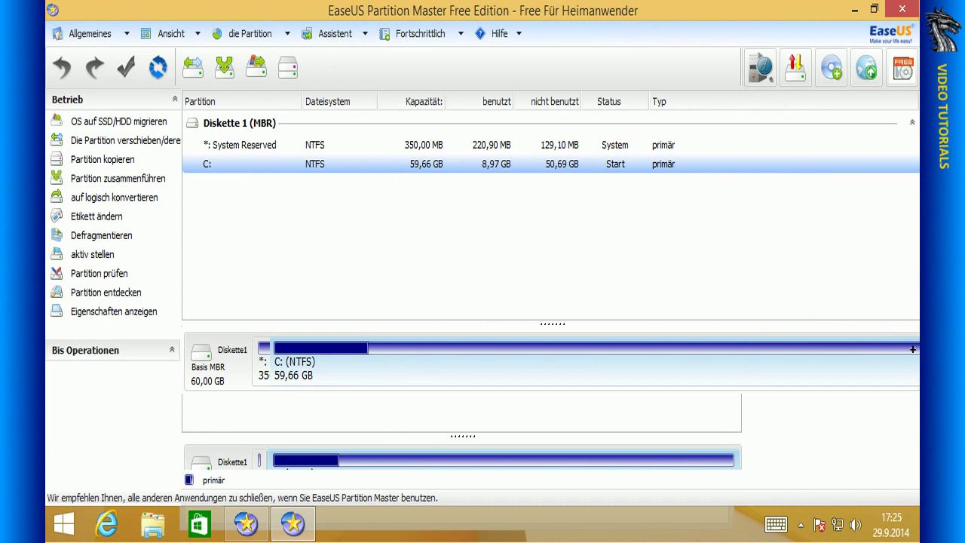
mouse_move(911, 354)
left_click(874, 9)
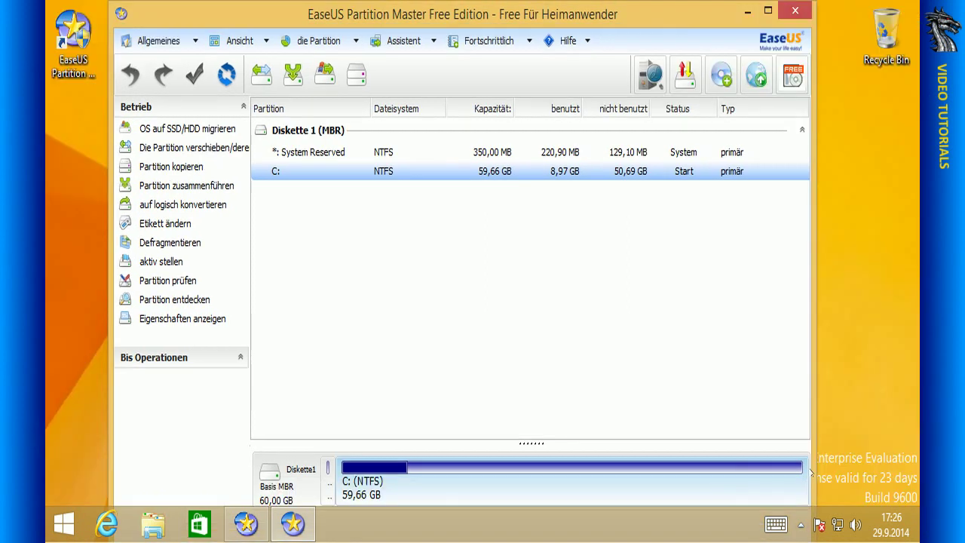
Shrink the C: partition from its end to about 30.41 GB on the Diskette 1 map.
left_click_drag(803, 464, 569, 459)
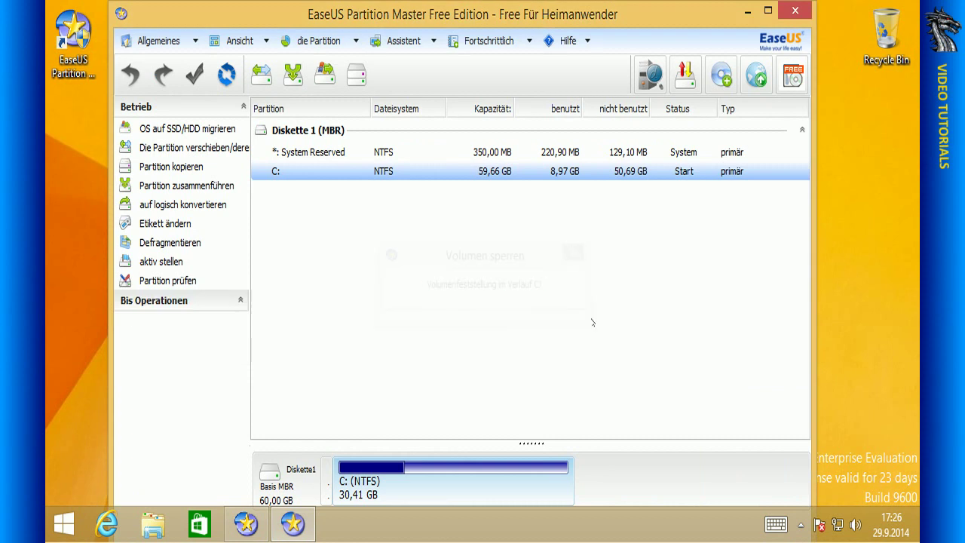
left_click_drag(529, 22, 540, 23)
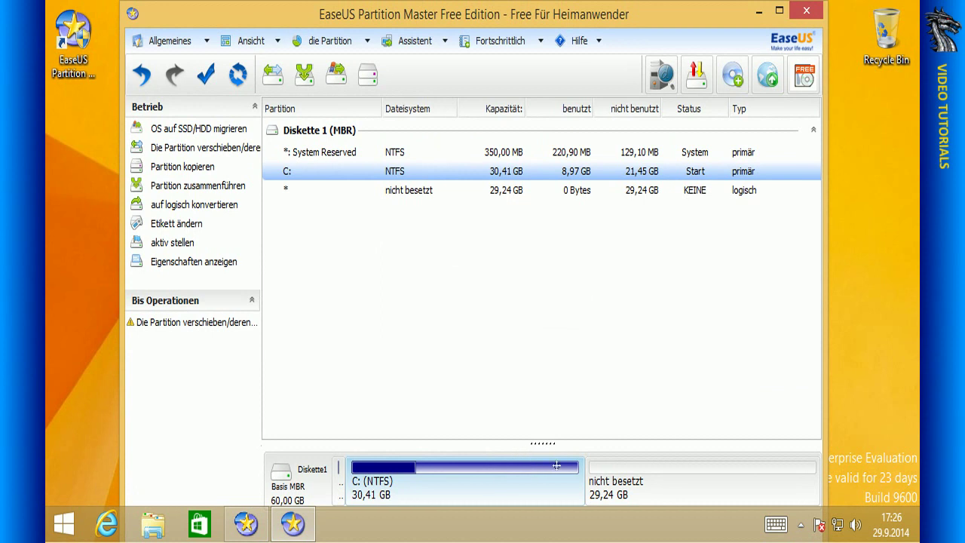
Start creating a new partition in the unallocated space after C: and assign it drive letter E:.
left_click(656, 476)
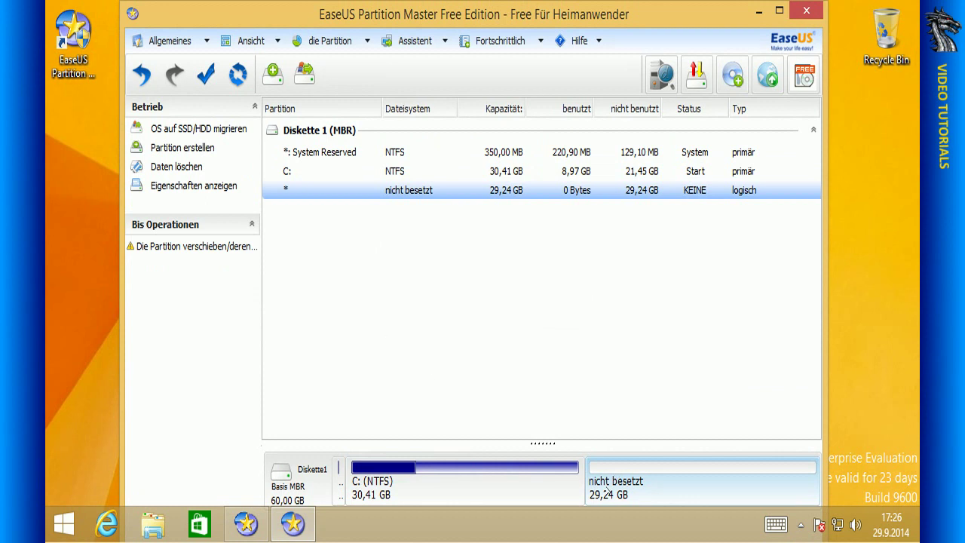
left_click(184, 151)
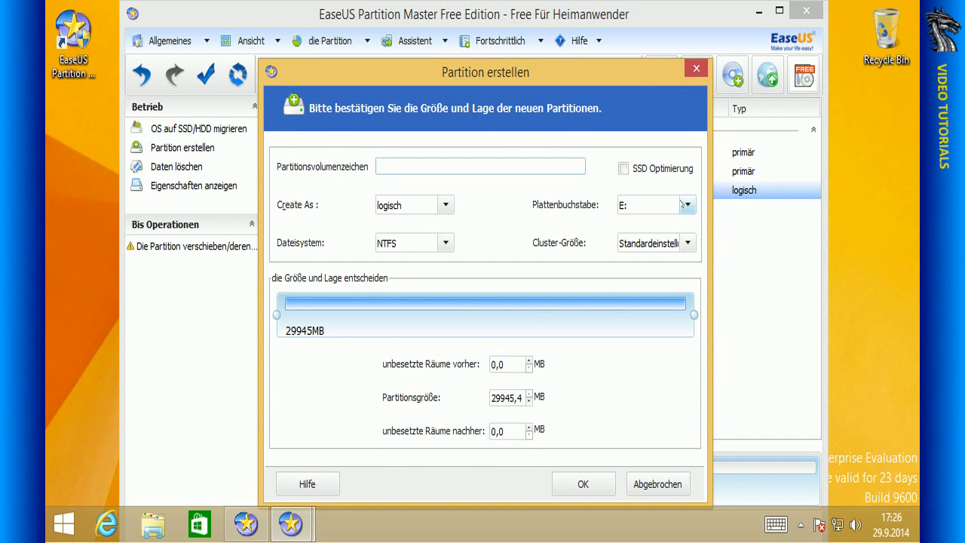
left_click(687, 205)
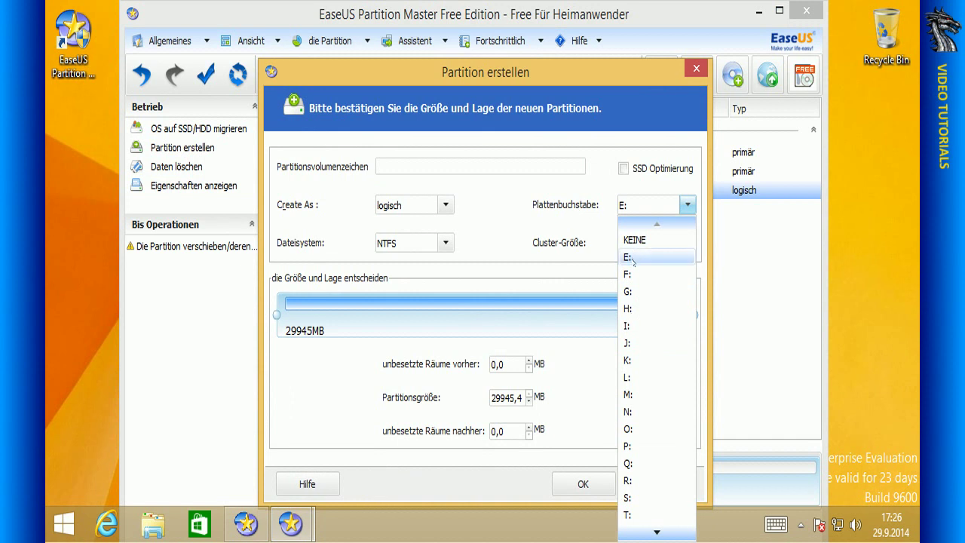
left_click(633, 259)
Switch to File Explorer, check which drive letters are in use under This PC, and close the window.
key("super+e")
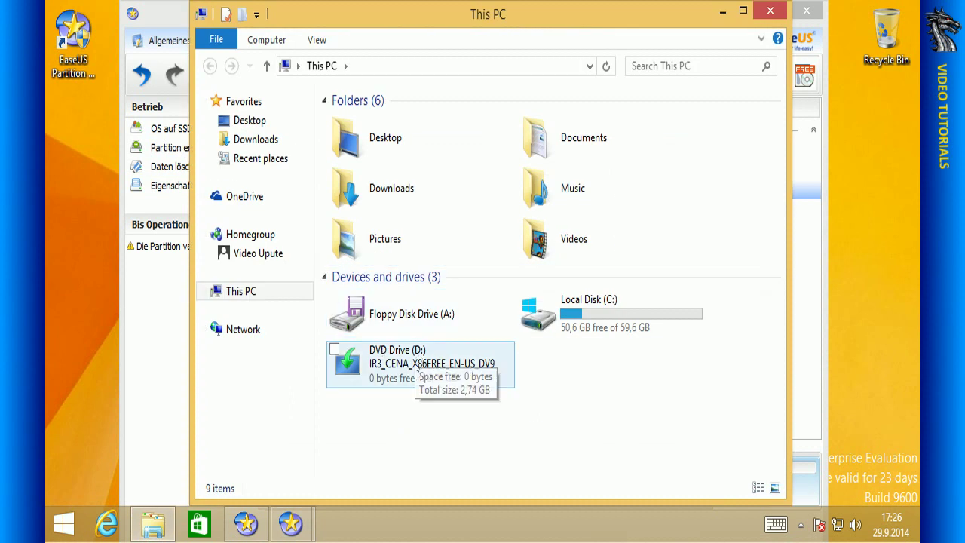
left_click(398, 364)
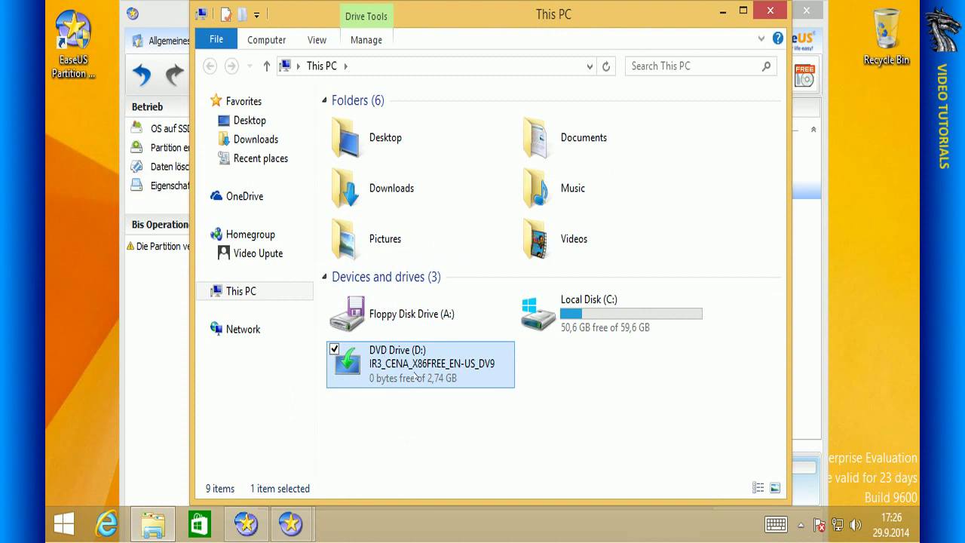
left_click(770, 11)
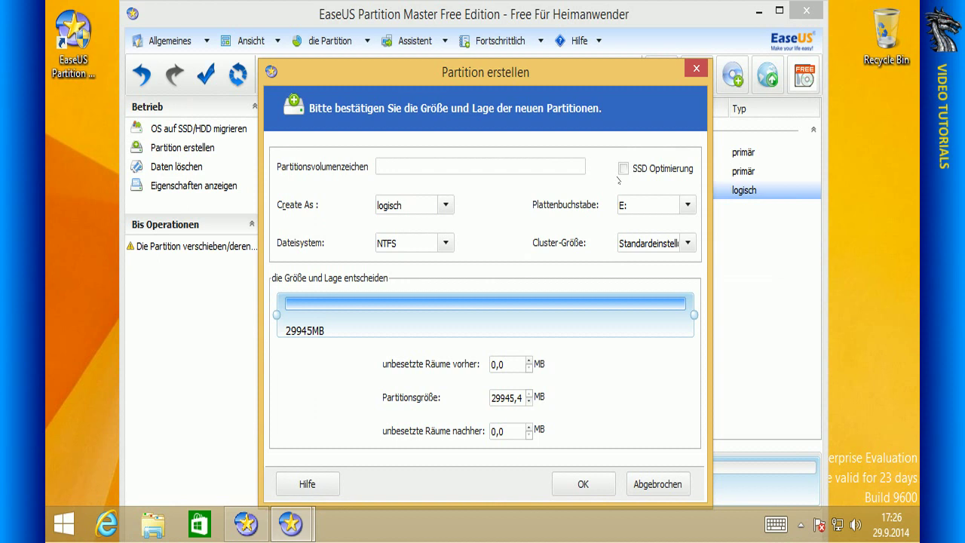
Label the new partition BackUps.
left_click(394, 167)
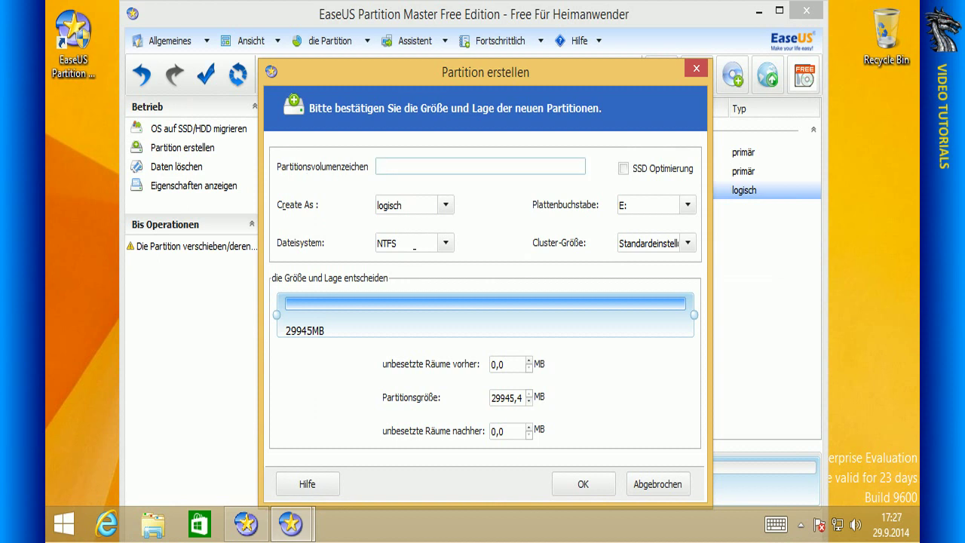
type("BackUps")
left_click_drag(486, 68, 456, 44)
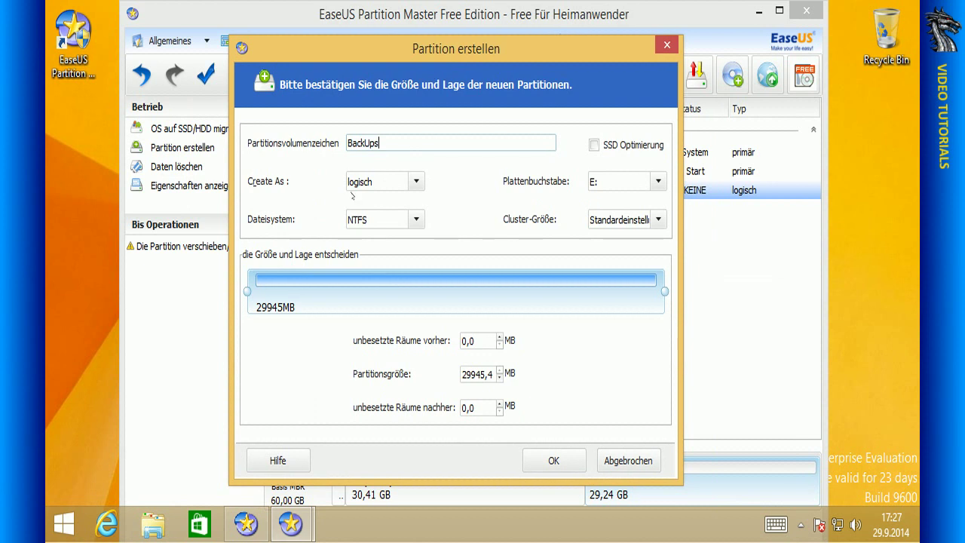
Review the partition type and file system choices, keep logisch and NTFS at full size, and confirm the new partition.
left_click(415, 181)
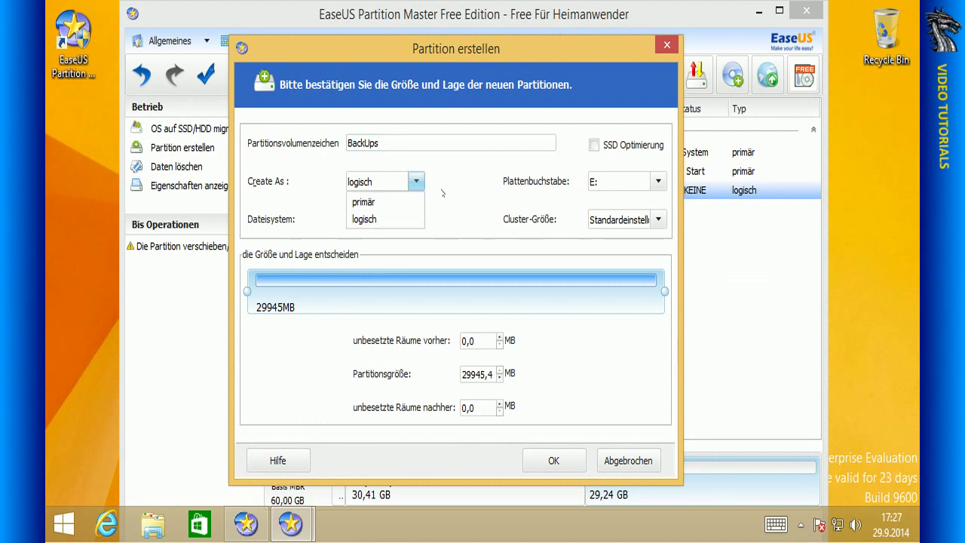
left_click(407, 220)
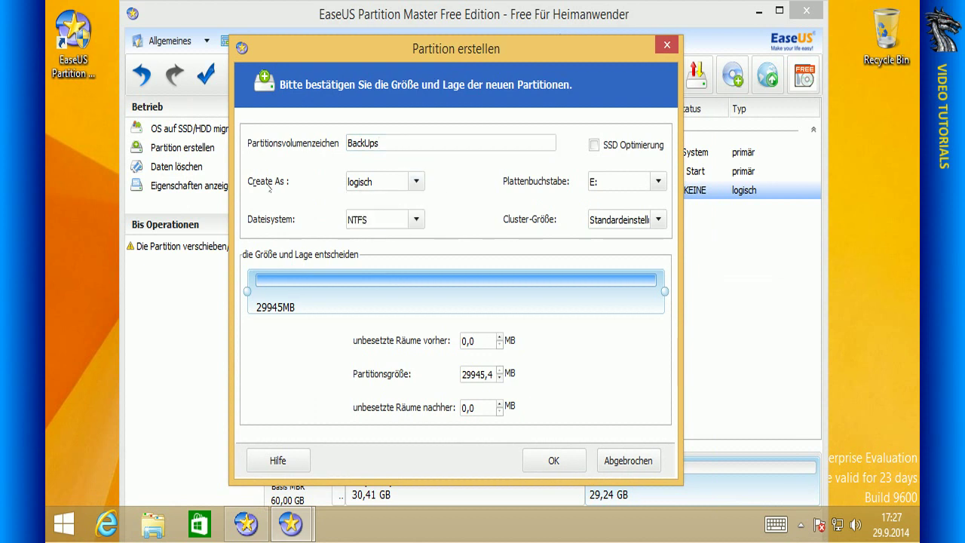
left_click(416, 181)
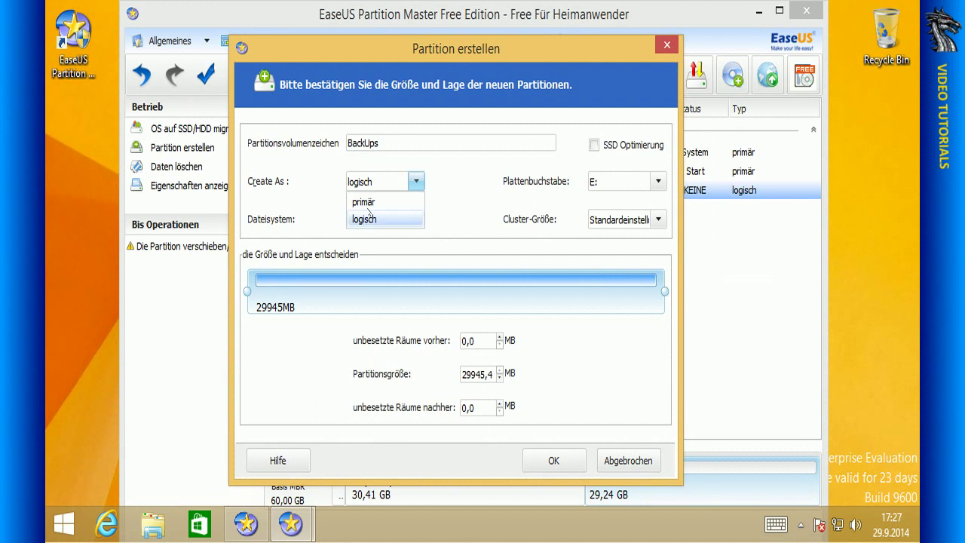
left_click(454, 203)
left_click(416, 181)
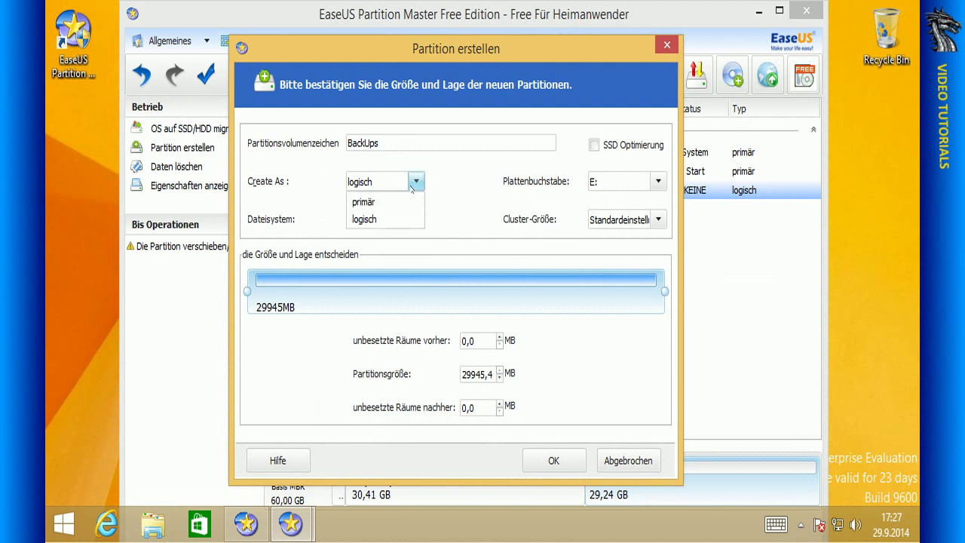
left_click(381, 220)
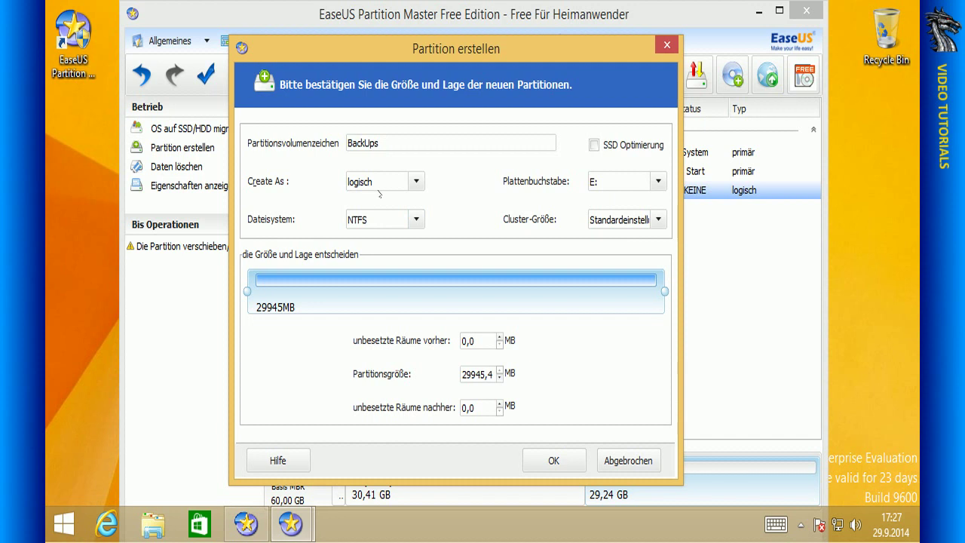
left_click(416, 220)
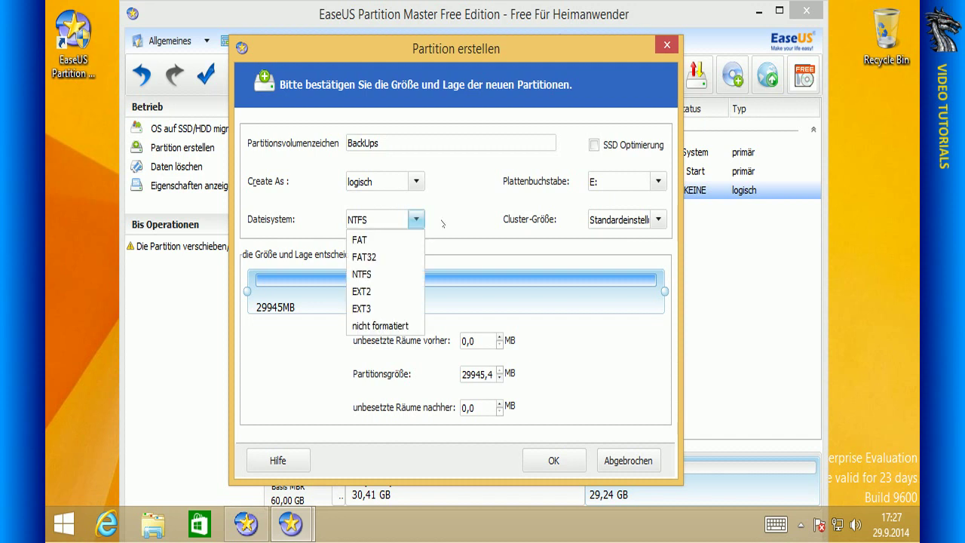
left_click(450, 210)
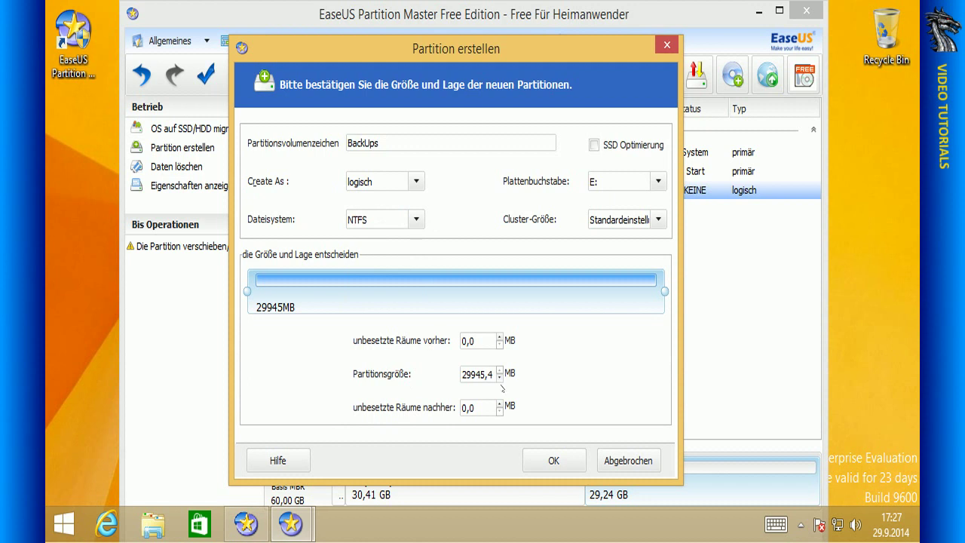
left_click(553, 460)
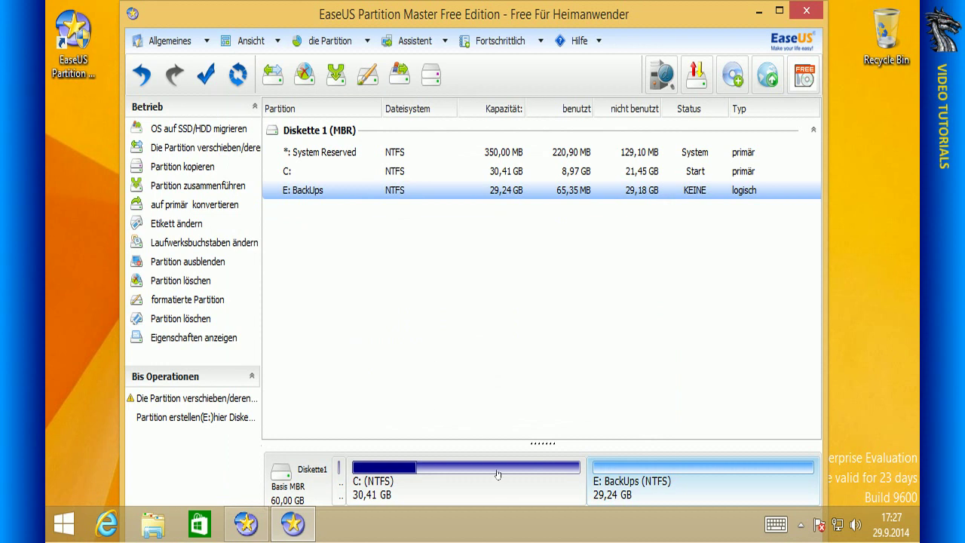
Review the C: and E: partitions on the disk map, apply the pending operations and agree to restart the computer.
left_click(456, 469)
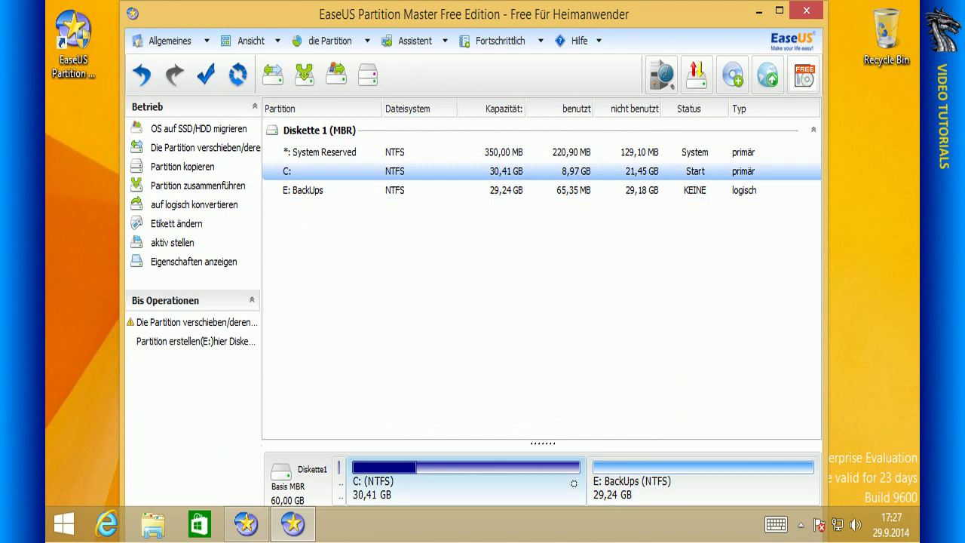
left_click(635, 488)
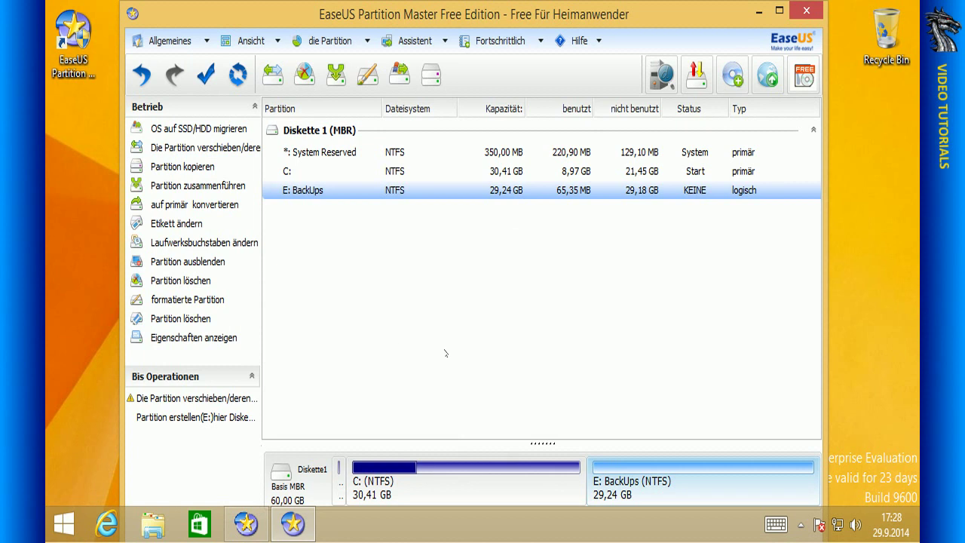
left_click(210, 75)
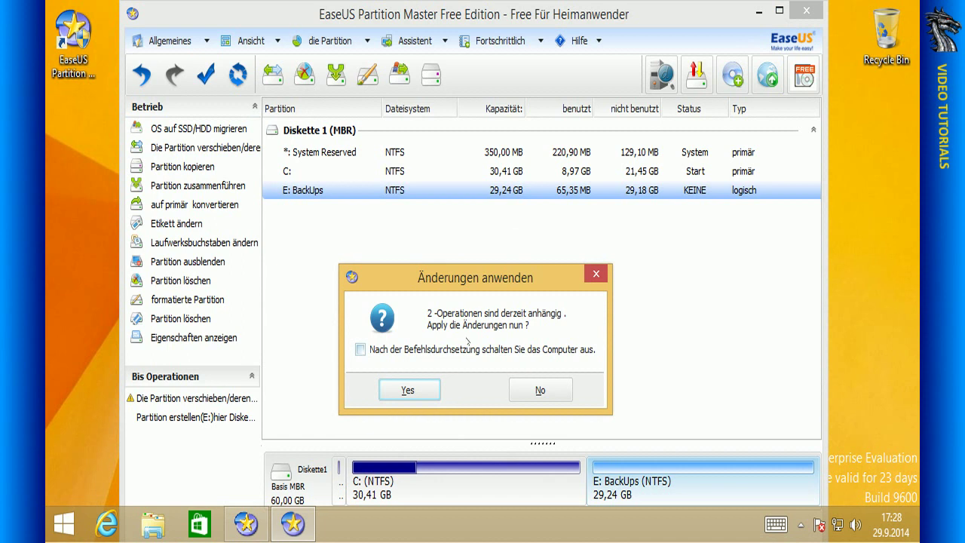
left_click(412, 390)
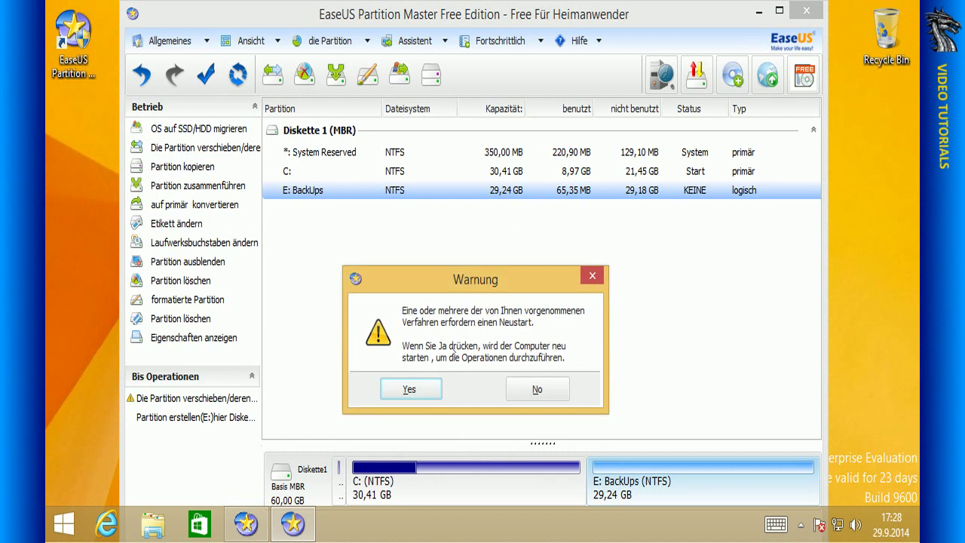
left_click(412, 390)
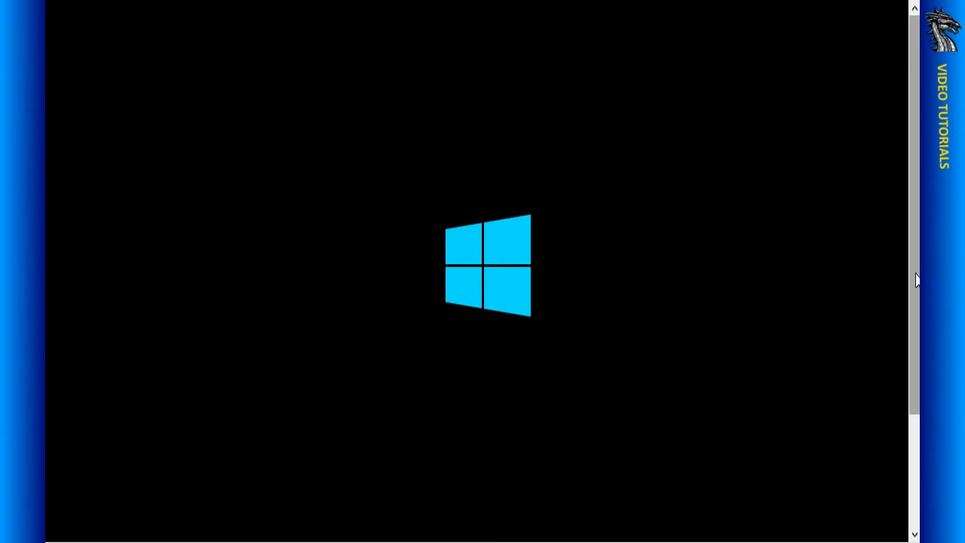
Follow the boot-time progress of the partition resizing and creation through the restart.
left_click_drag(915, 280, 915, 319)
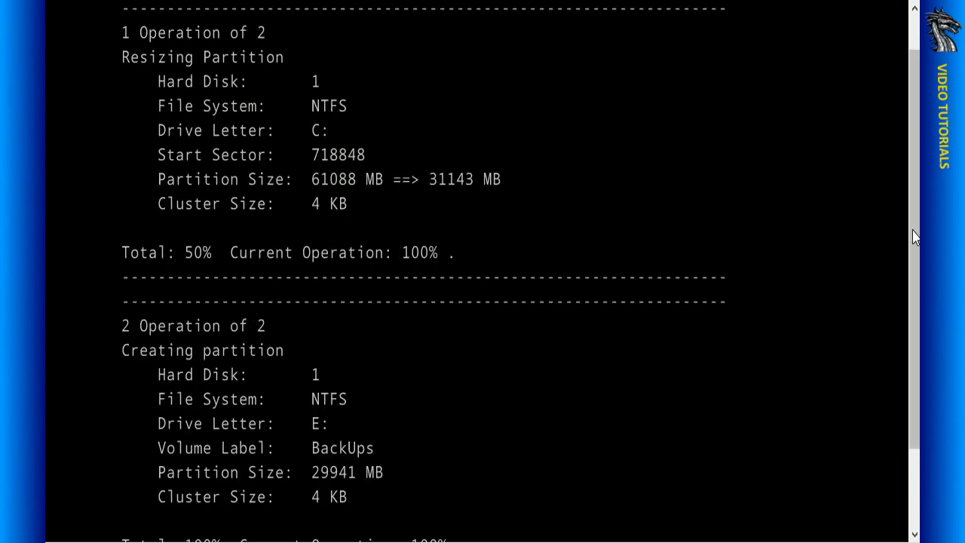
left_click_drag(916, 241, 918, 304)
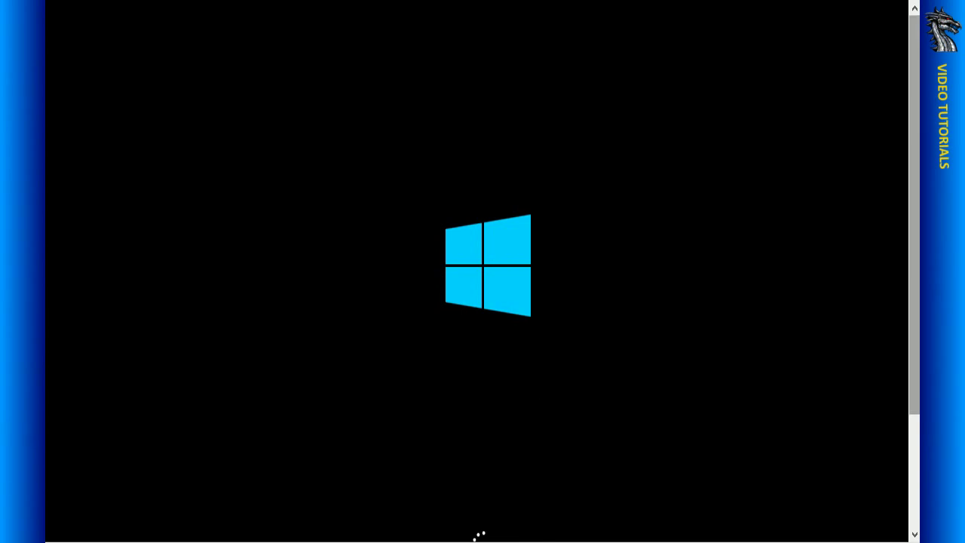
left_click_drag(914, 278, 914, 327)
left_click_drag(914, 273, 914, 323)
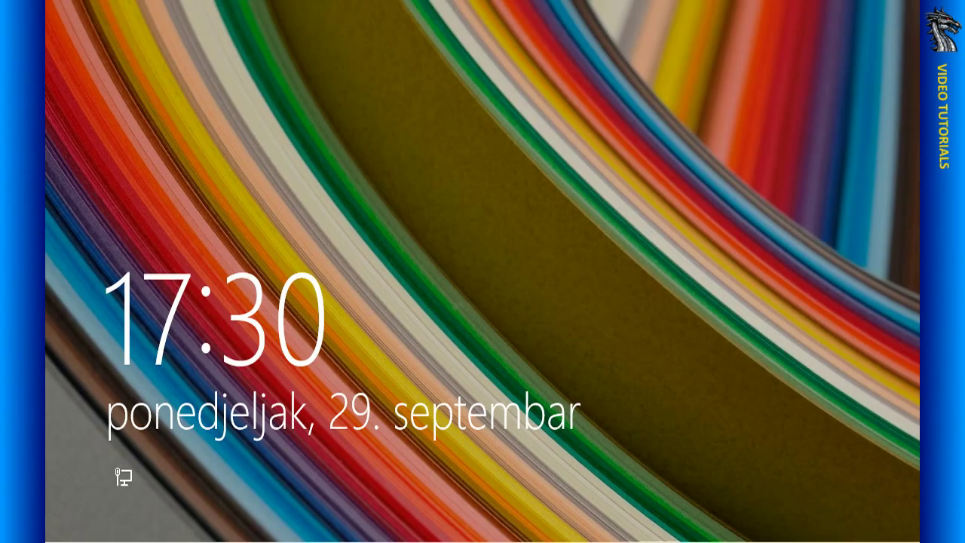
Dismiss the lock screen and sign in to Windows with the account password.
key("space")
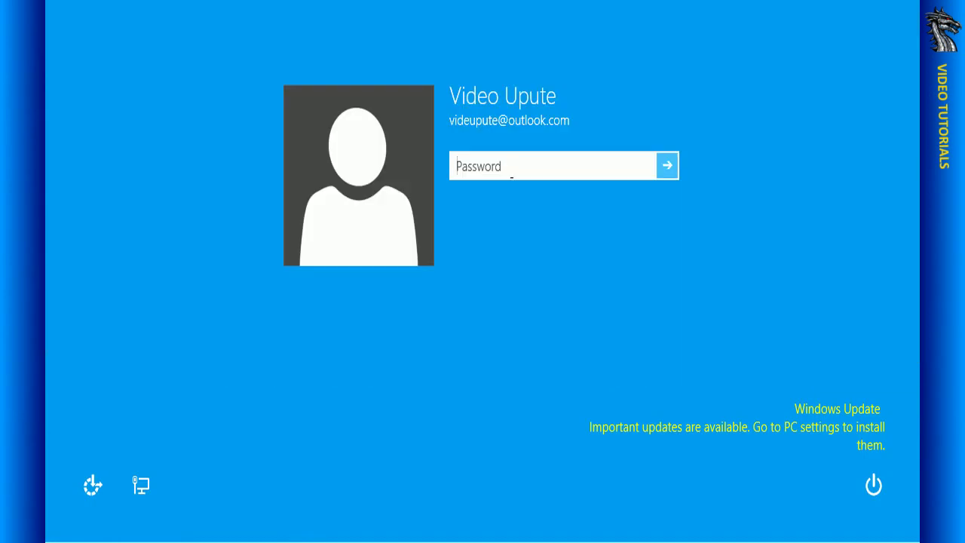
type("********")
key("Return")
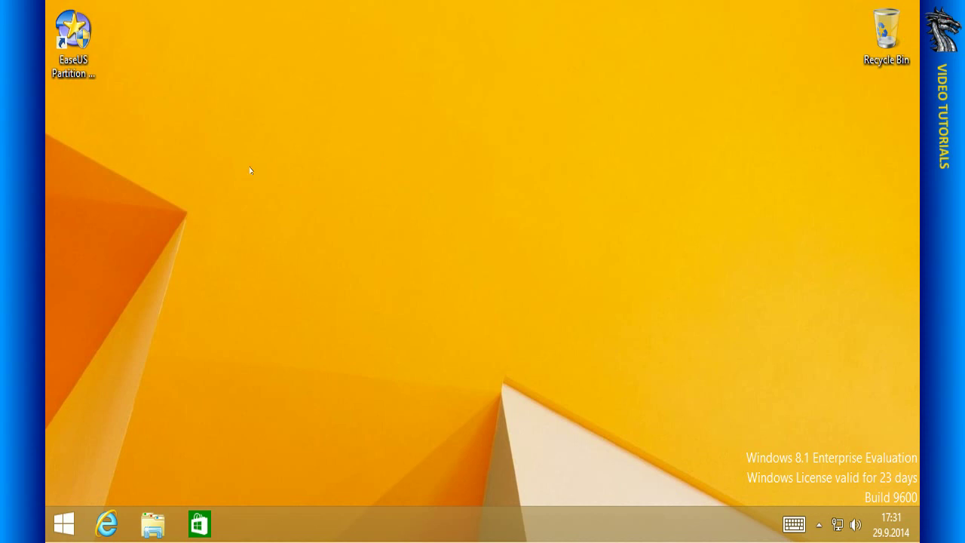
Open This PC in File Explorer and examine the contents of the new BackUps (E:) drive.
key("super+e")
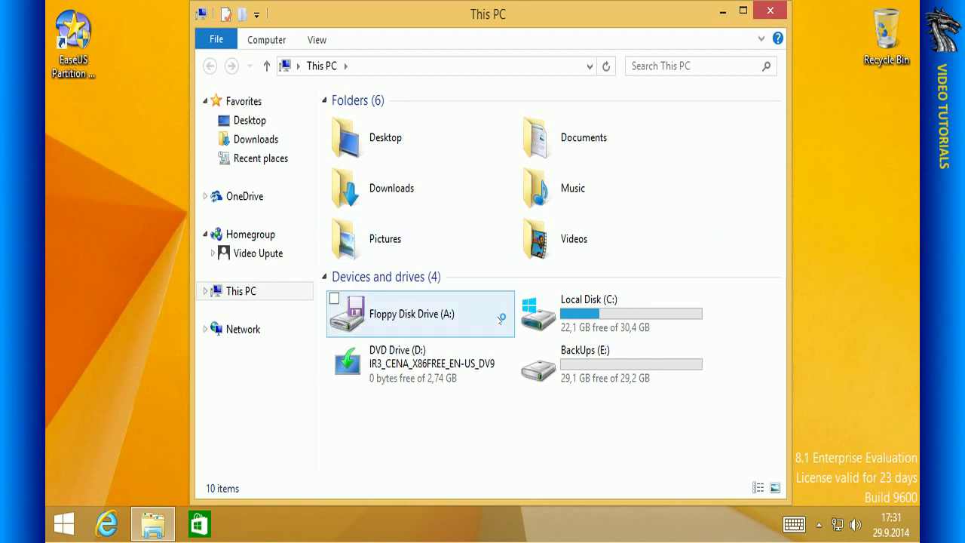
left_click_drag(516, 14, 473, 21)
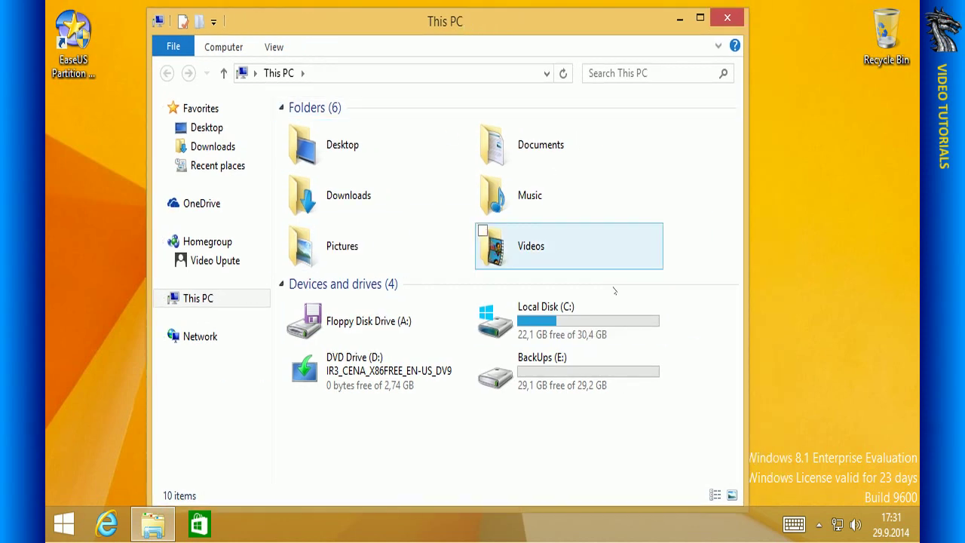
double_click(534, 308)
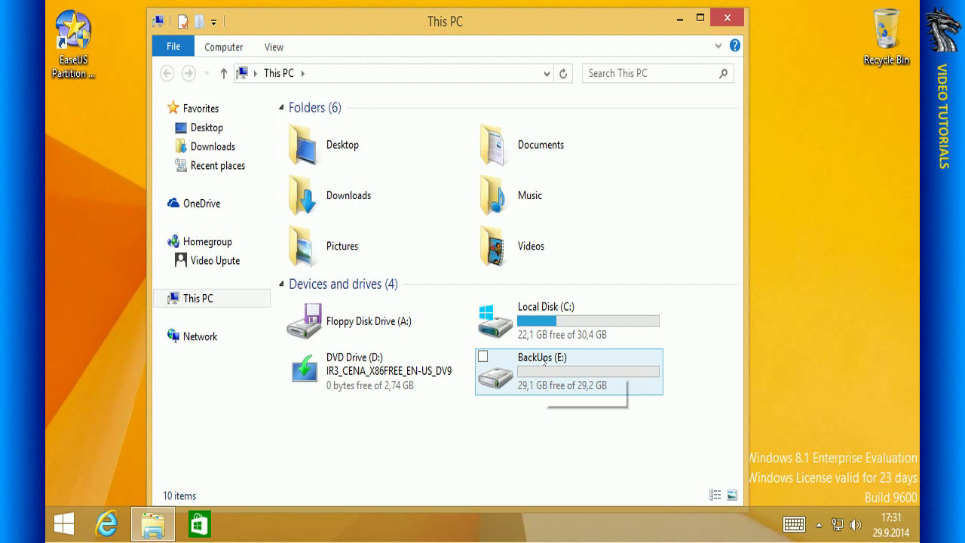
left_click(554, 362)
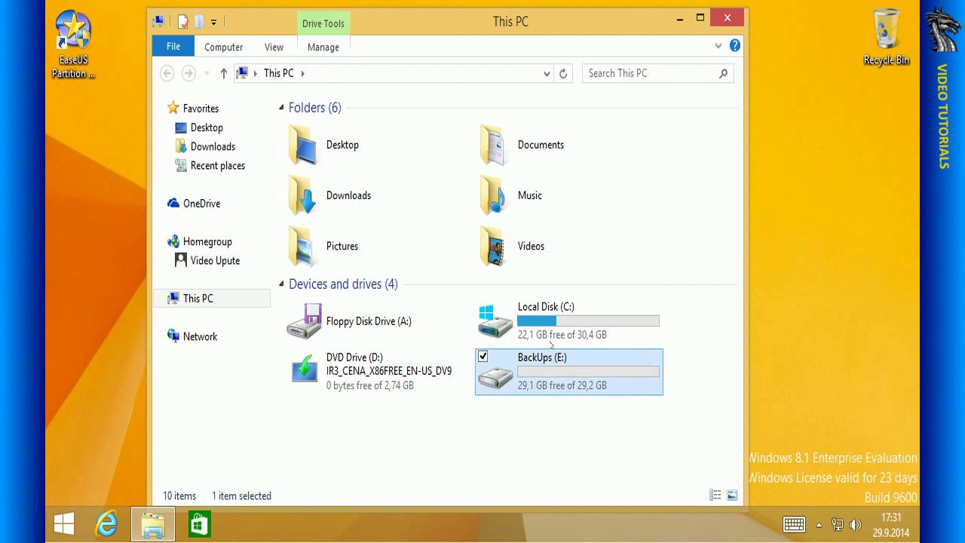
double_click(553, 384)
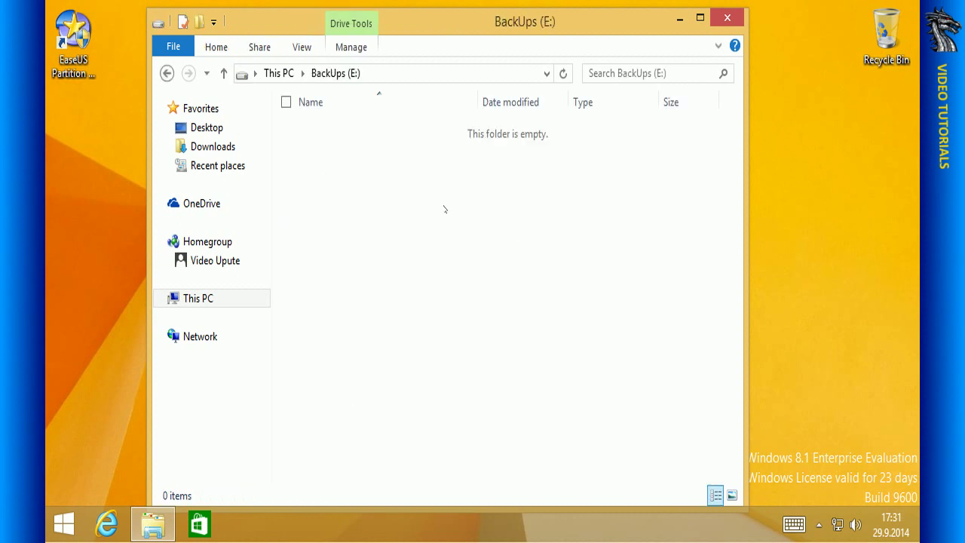
Examine the contents of Local Disk (C:), review both drives under This PC once more, and close File Explorer.
left_click(290, 72)
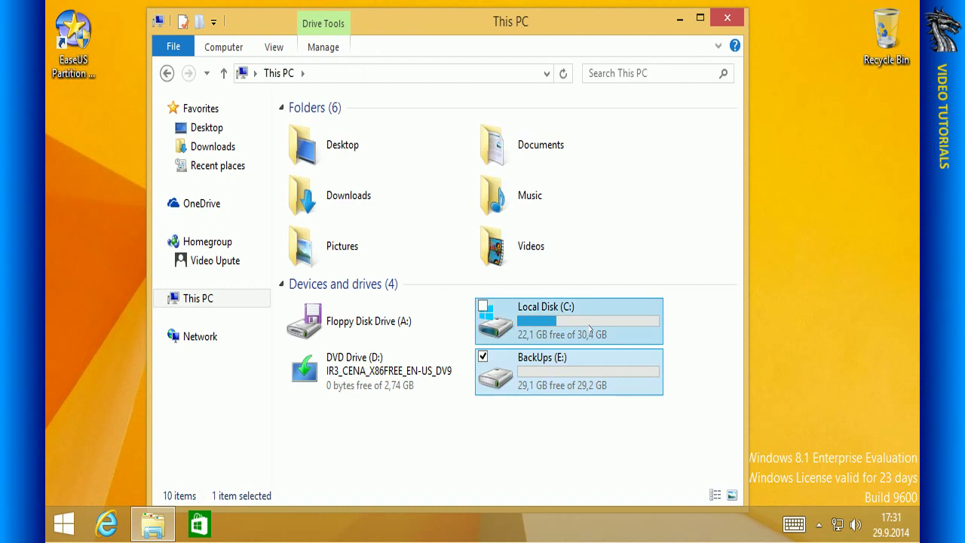
double_click(543, 317)
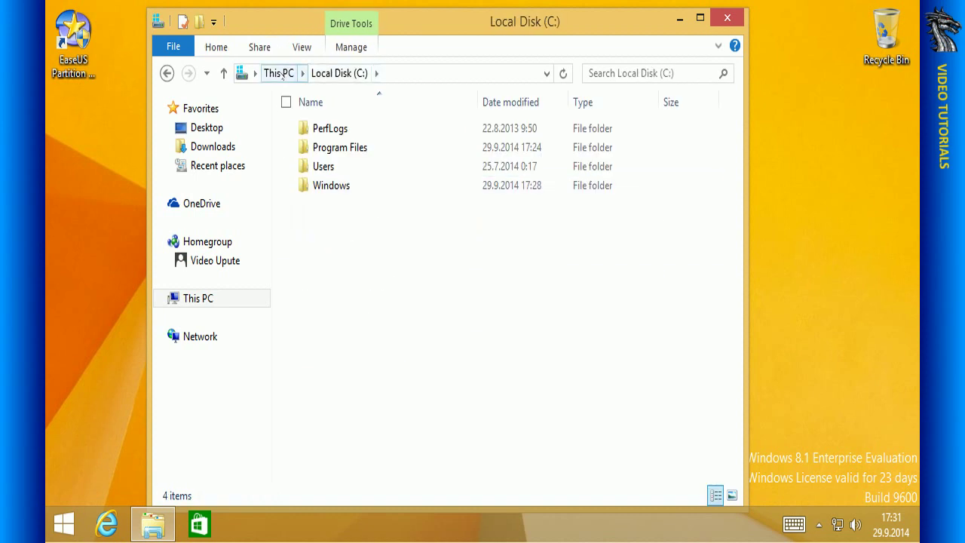
left_click(278, 73)
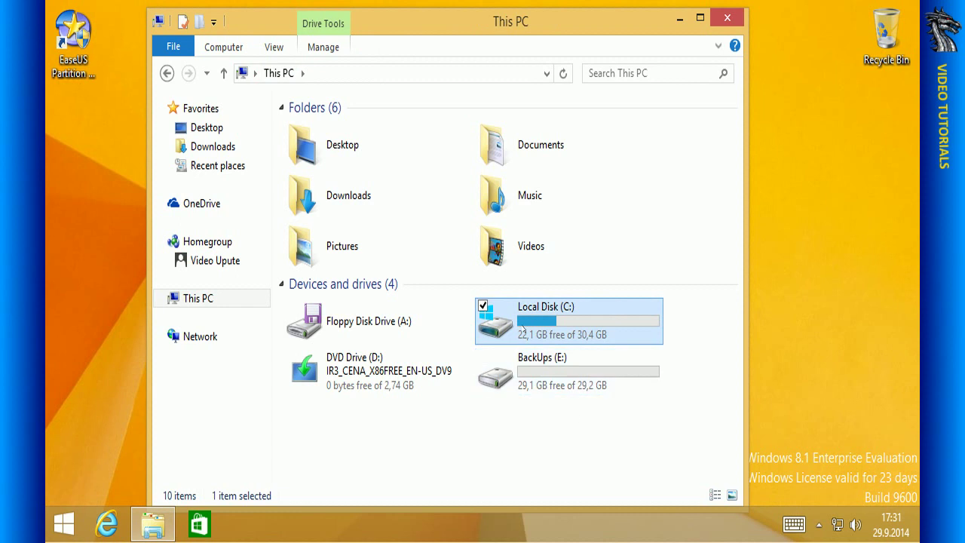
left_click(727, 19)
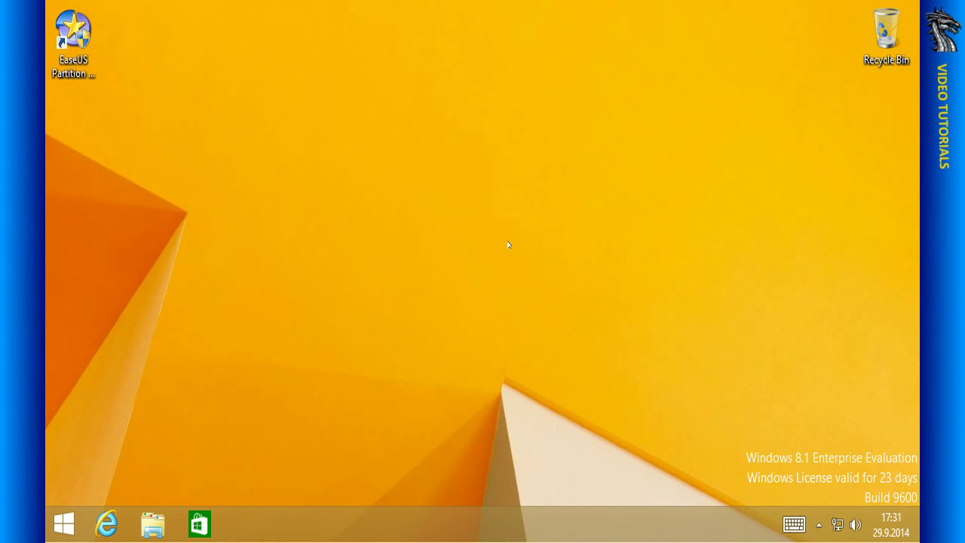
left_click(152, 524)
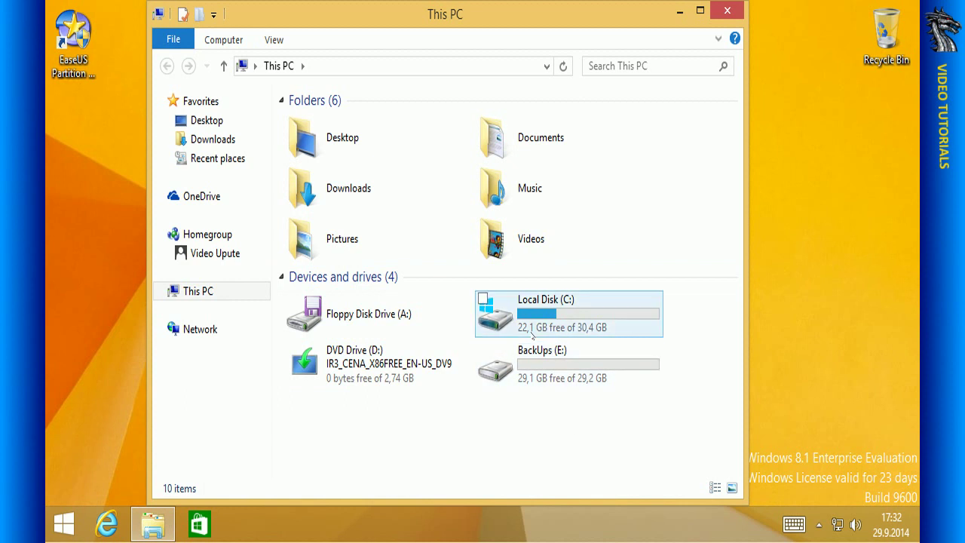
left_click(729, 15)
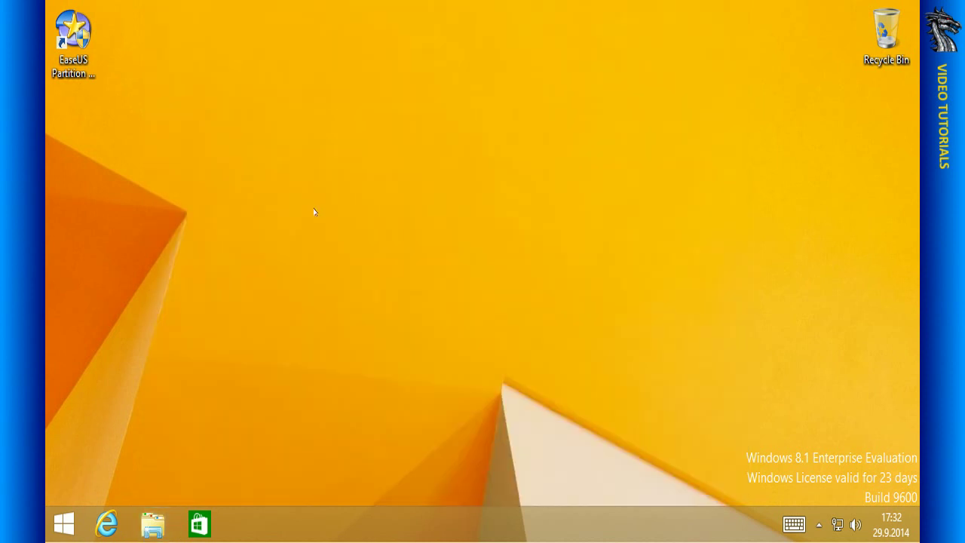